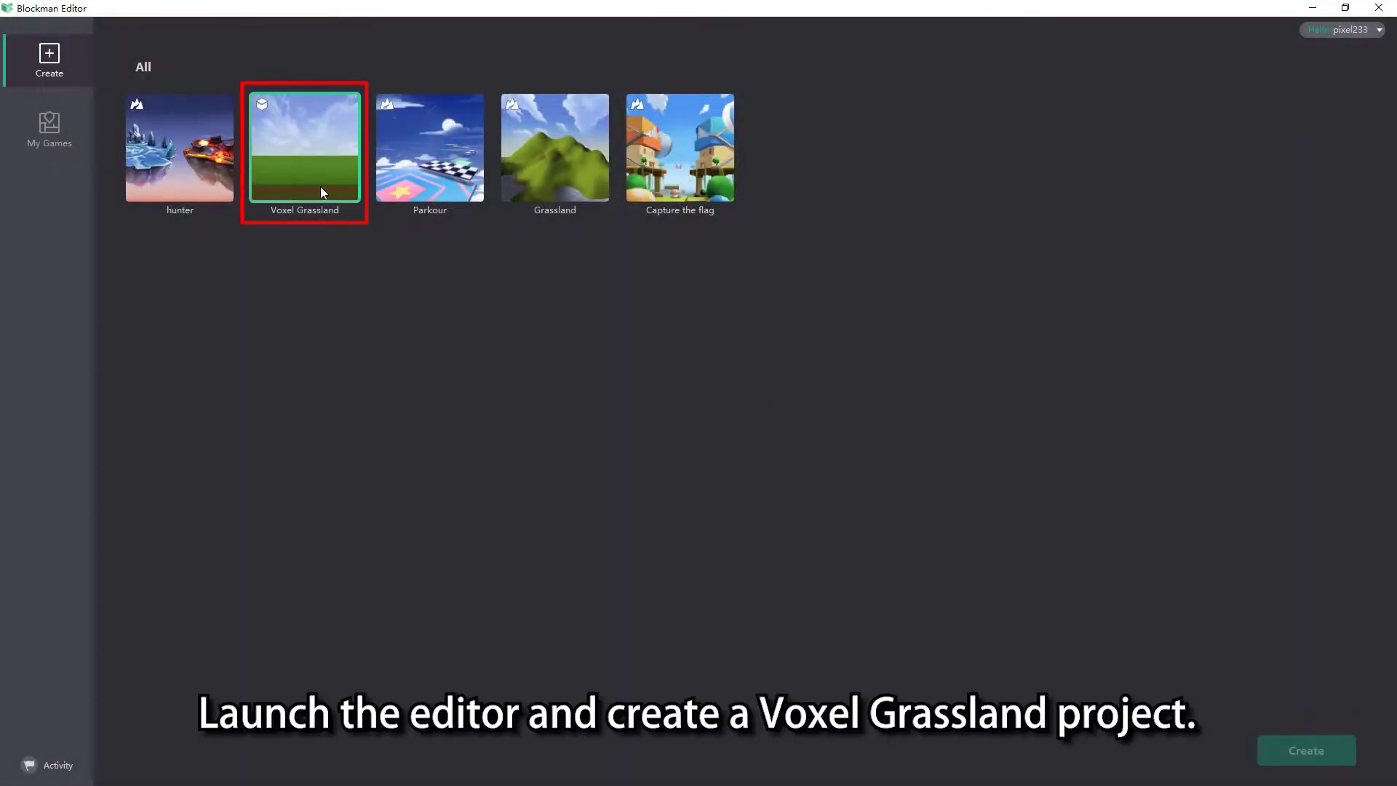
Start a new game from the Voxel Grassland template and name it 'test'.
left_click(1294, 752)
type("tes")
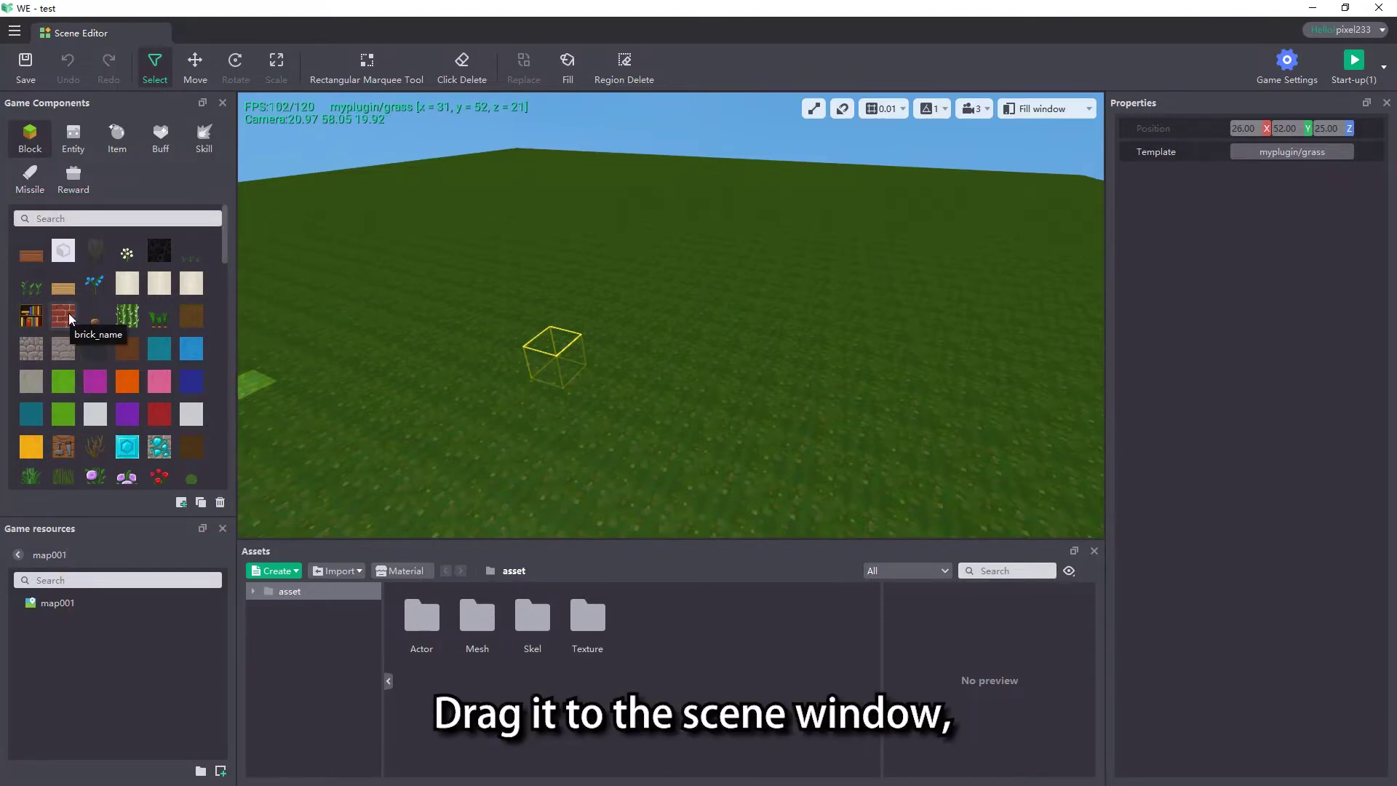
Choose the red brick block and place seven bricks scattered across the grass.
left_click(72, 318)
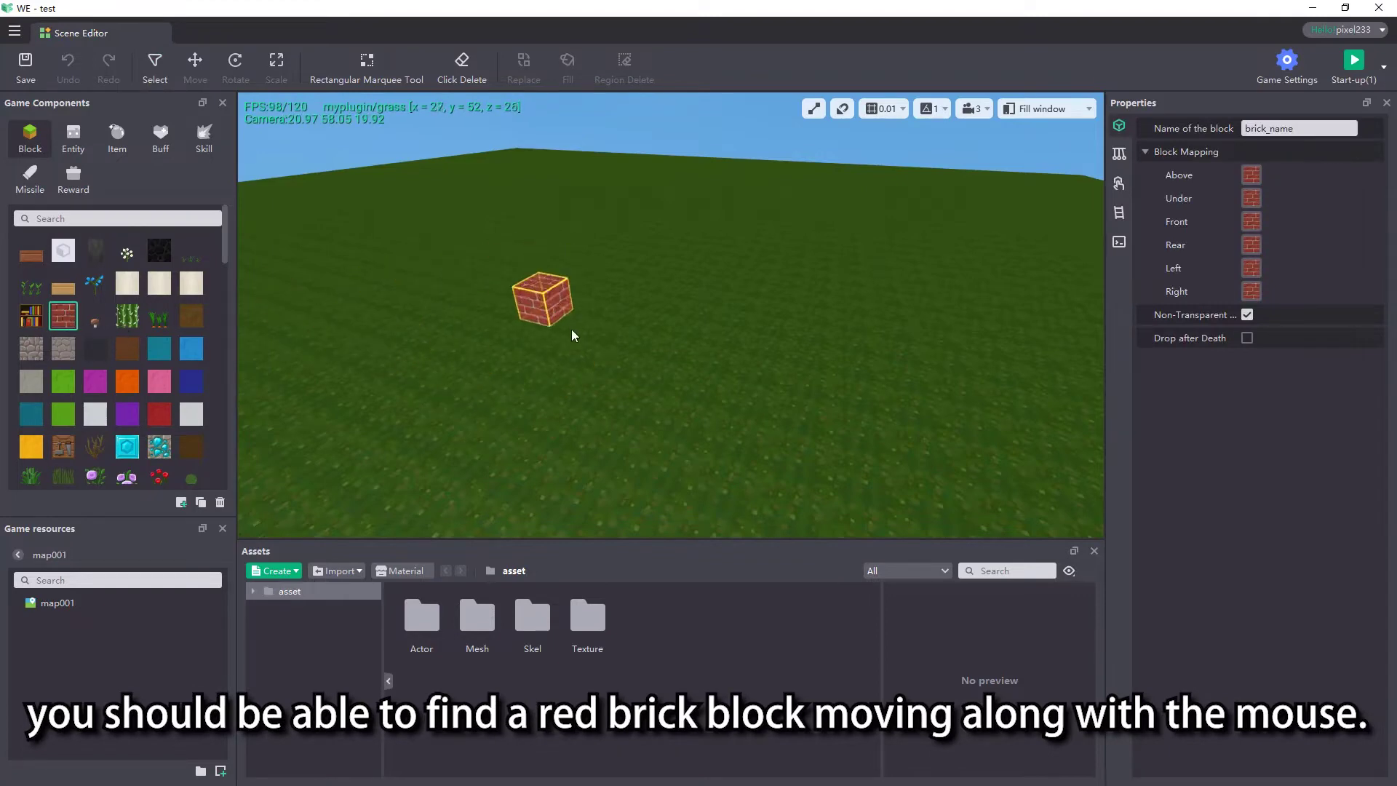
left_click(369, 289)
left_click(460, 287)
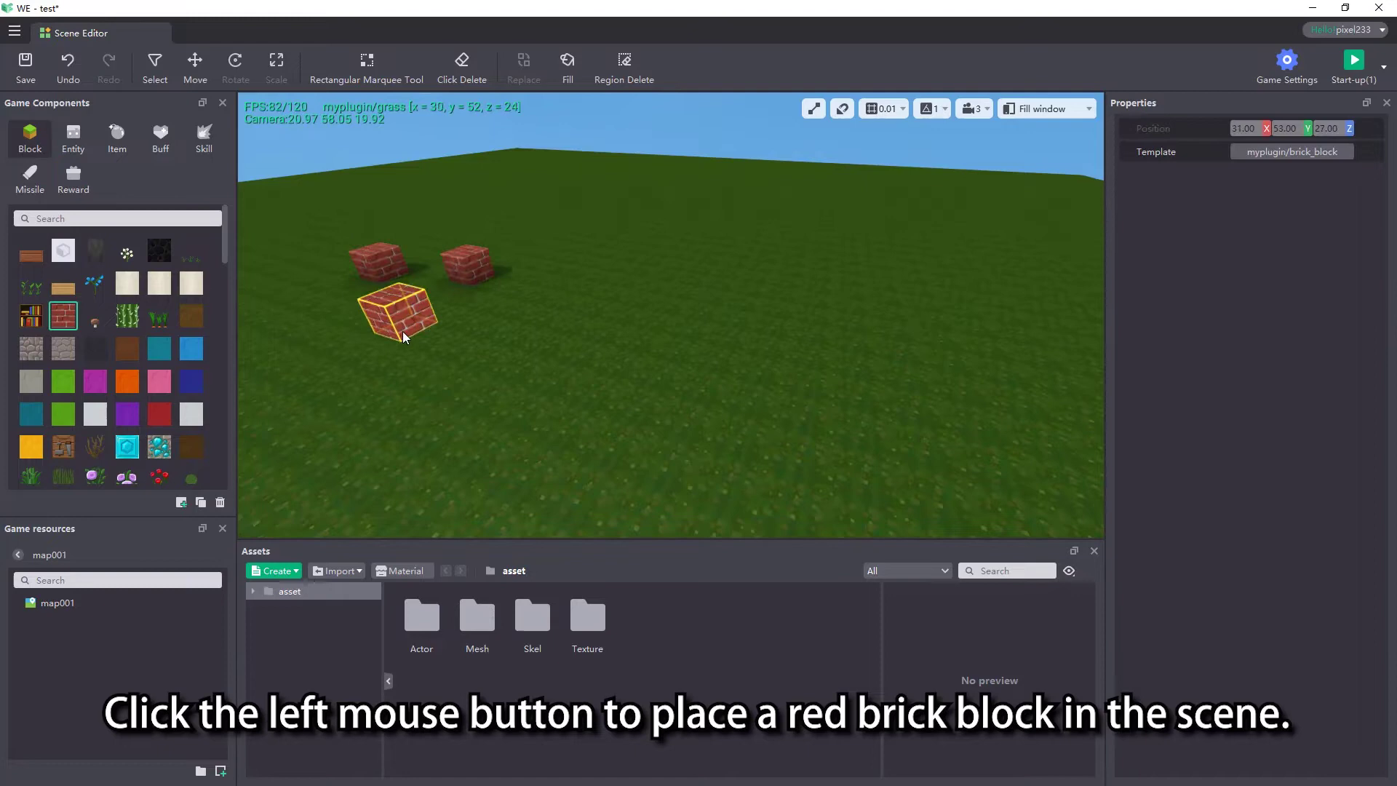
left_click(401, 328)
left_click(487, 346)
left_click(587, 345)
right_click_drag(620, 335, 579, 345)
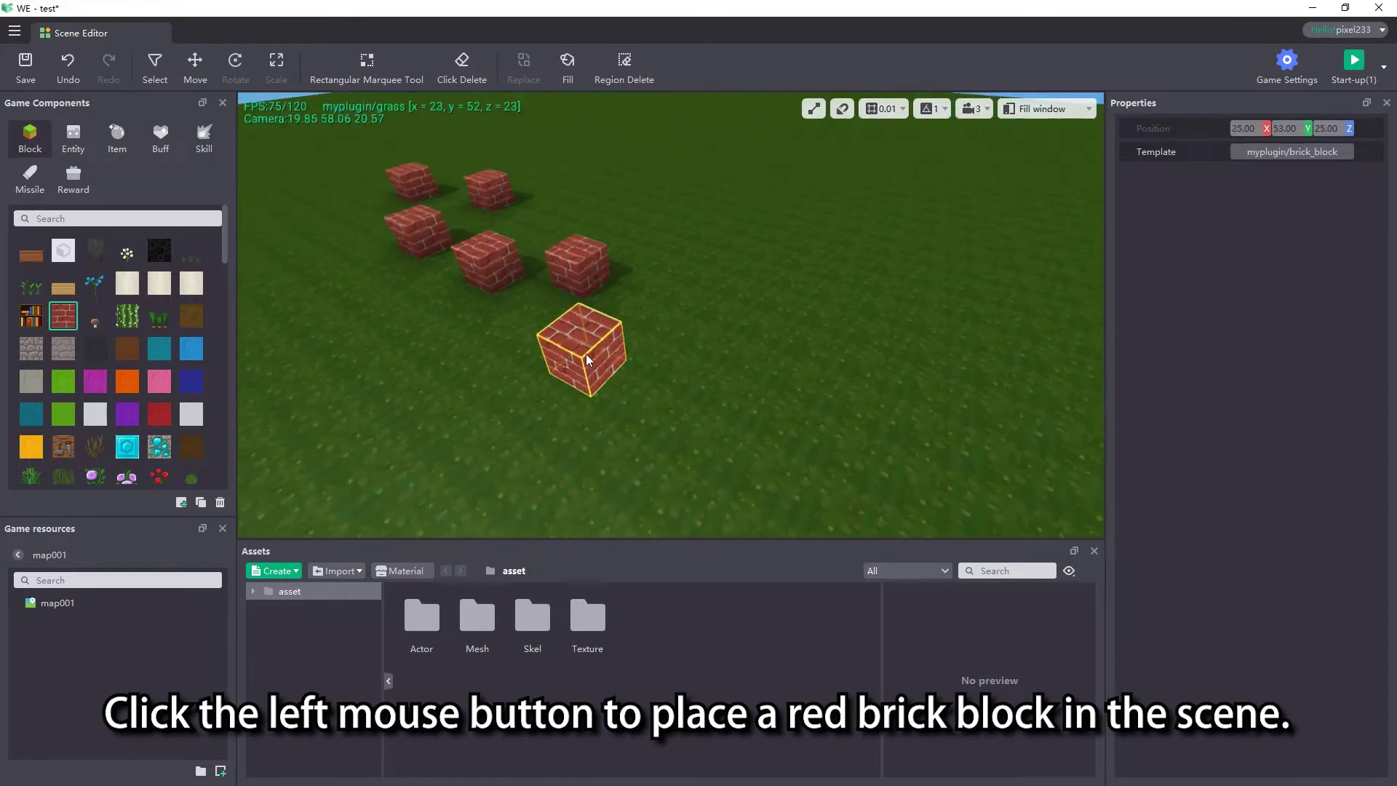
left_click(535, 334)
left_click(633, 332)
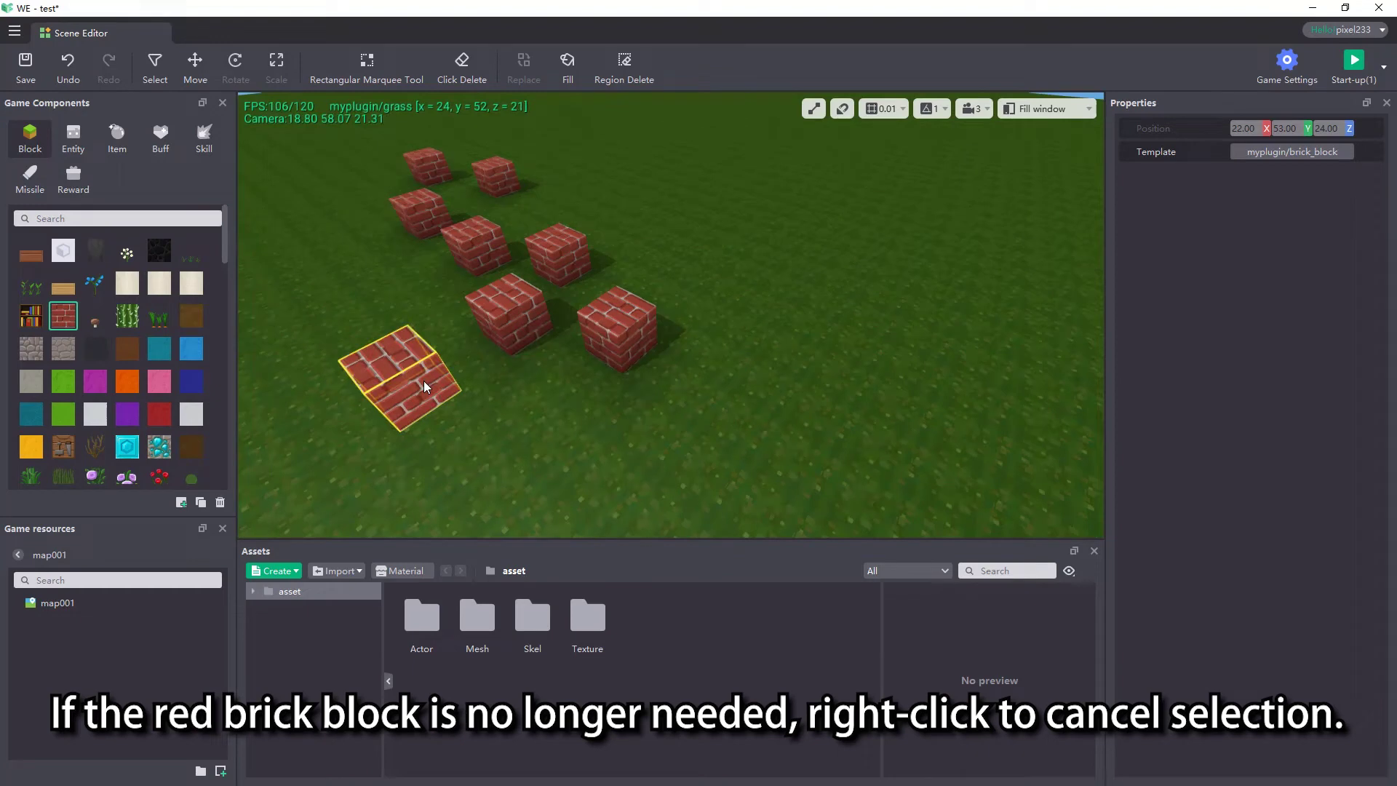
Stop placing, select one brick, and move it to position 22, 23, 21.
right_click(426, 386)
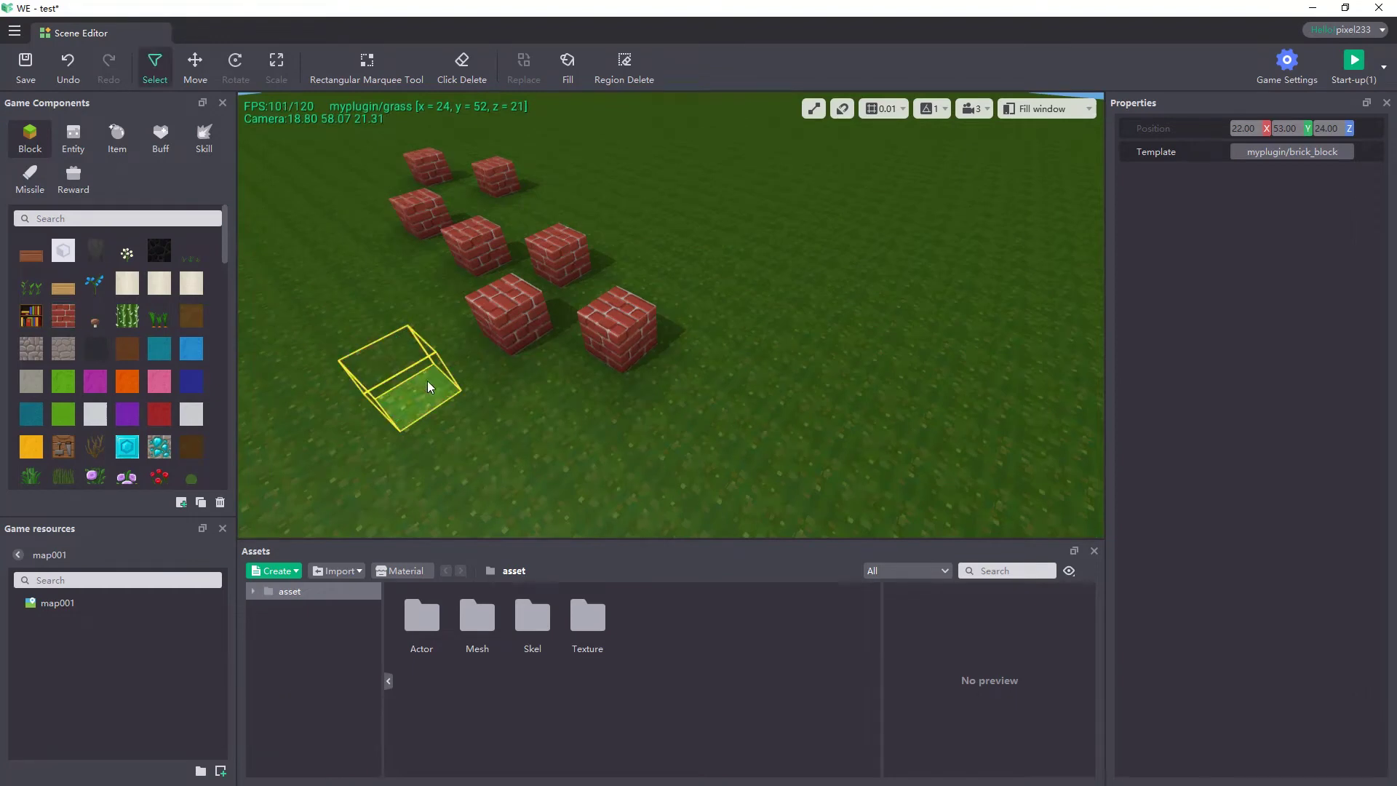
left_click(507, 329)
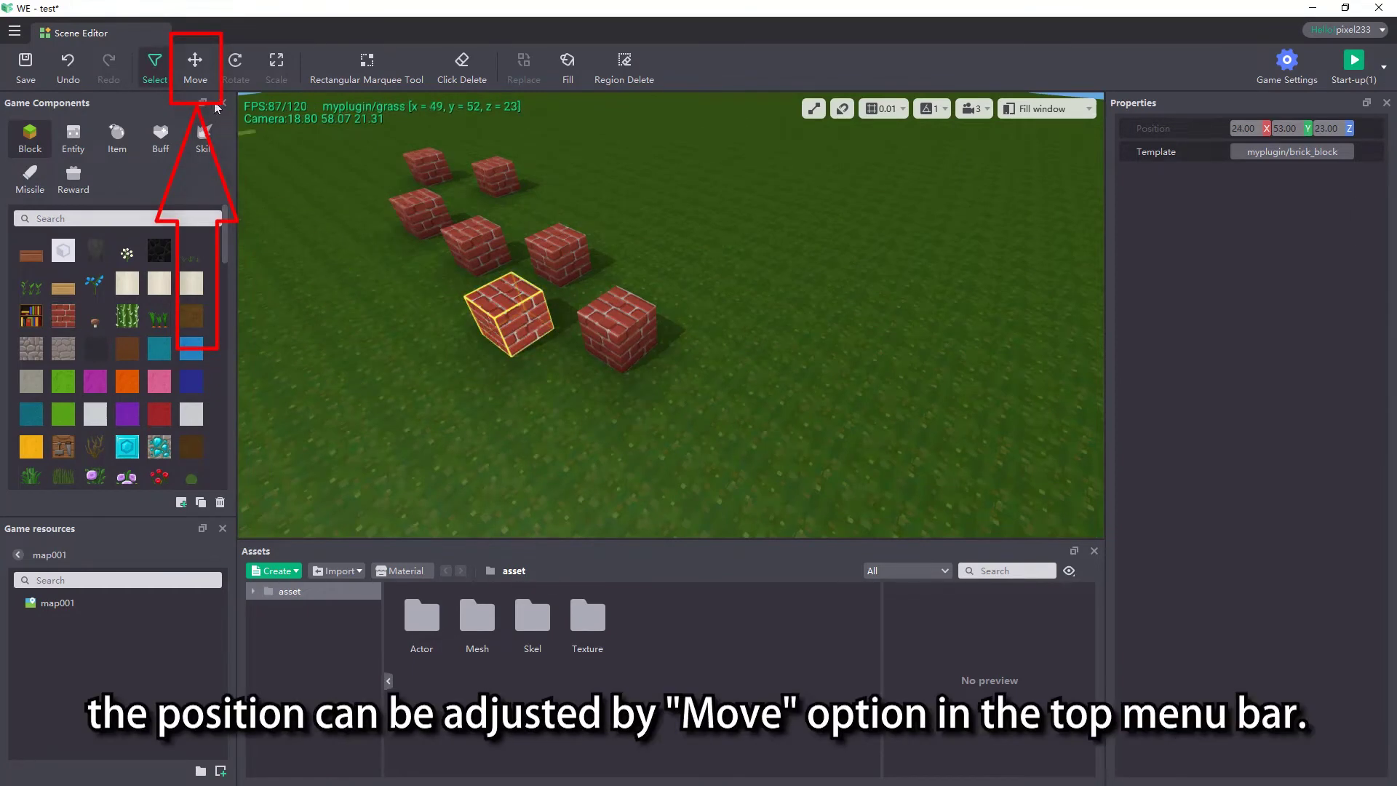
left_click(195, 73)
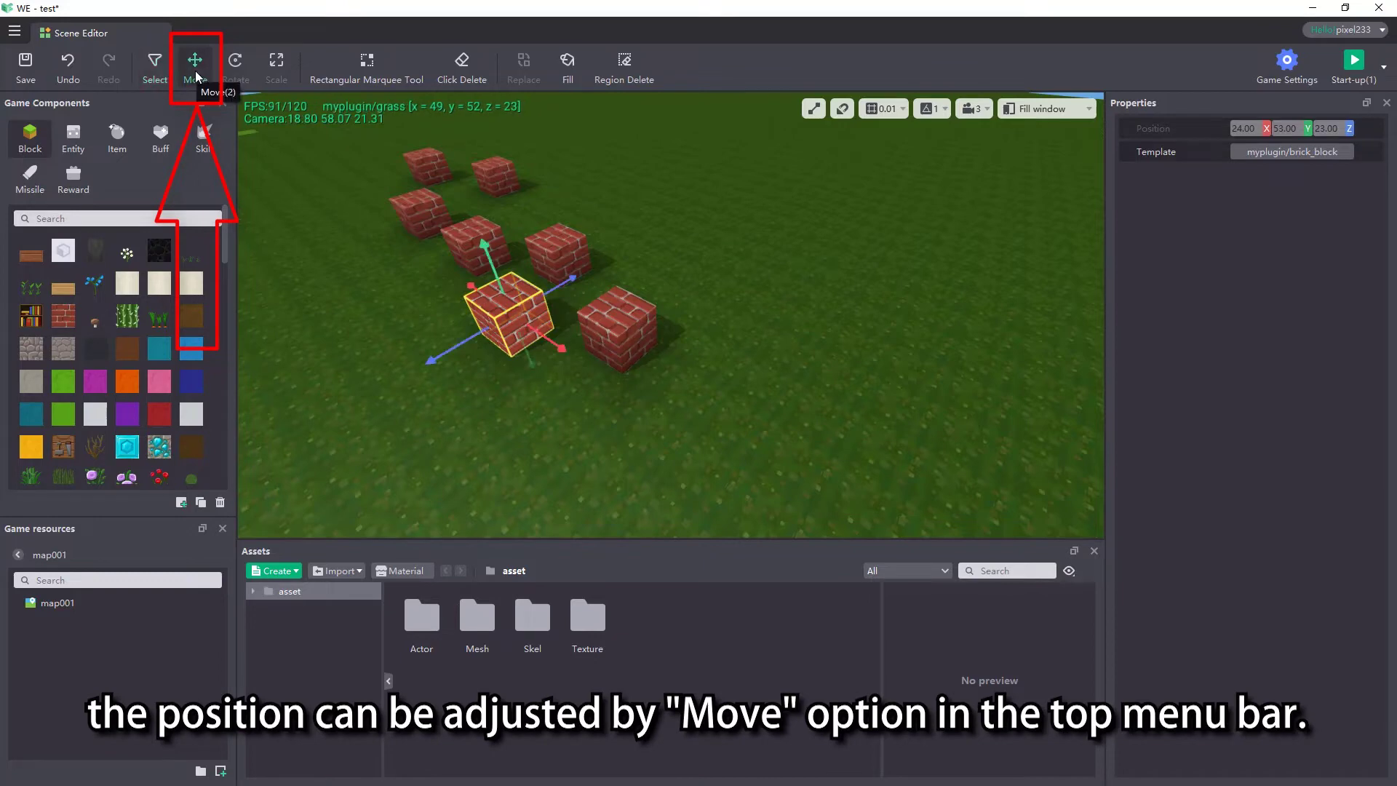
left_click_drag(438, 355, 351, 388)
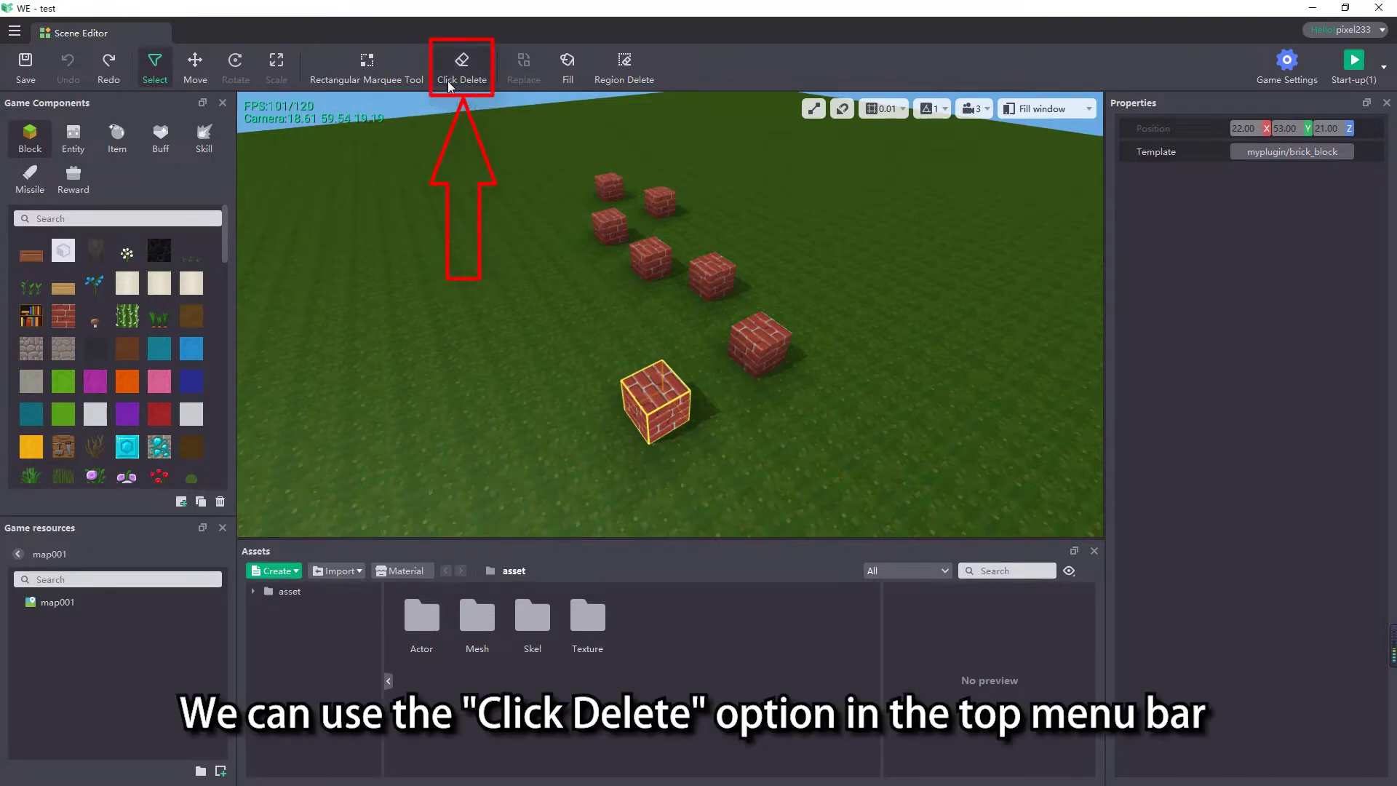
Delete four bricks: two with Click Delete, two by selecting and pressing Delete.
left_click(462, 64)
left_click(655, 401)
left_click(760, 345)
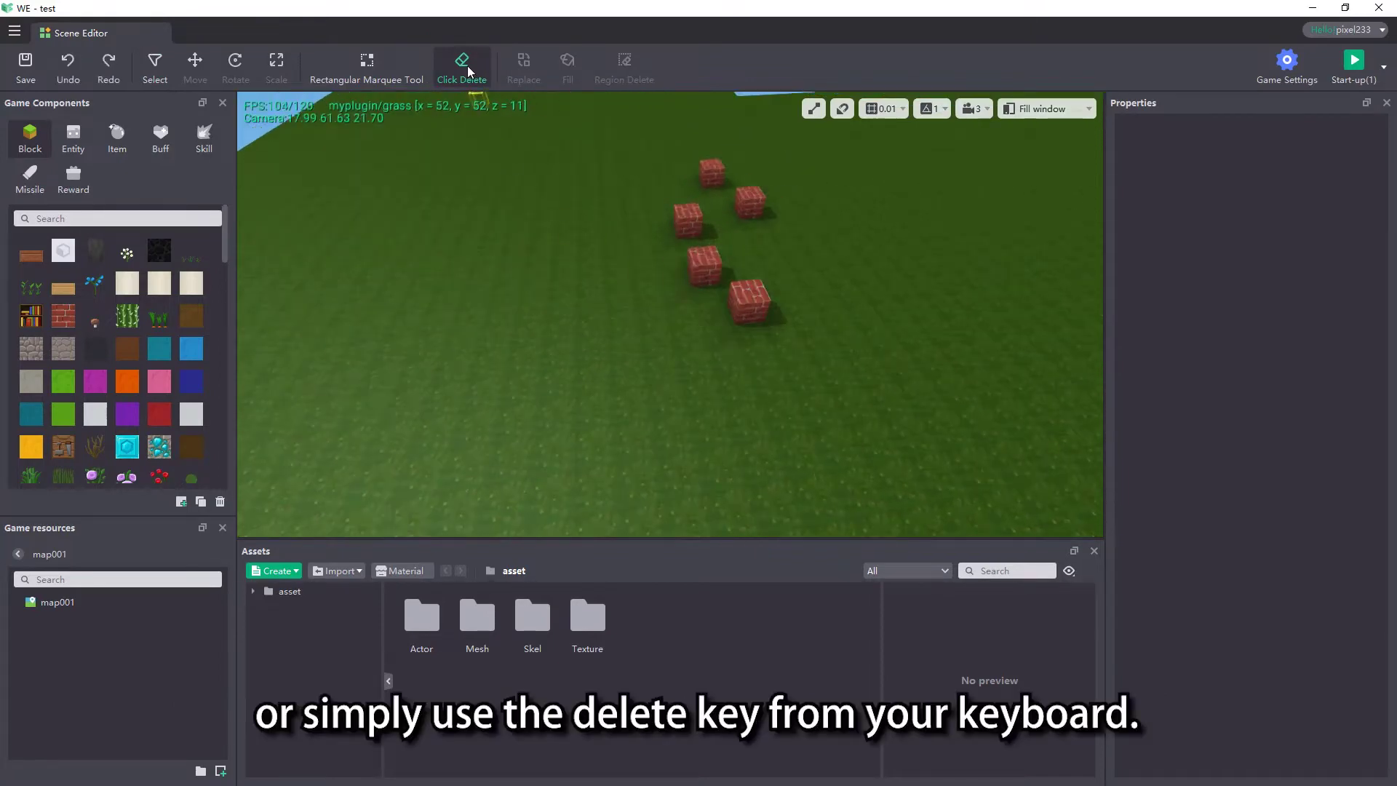
left_click(466, 64)
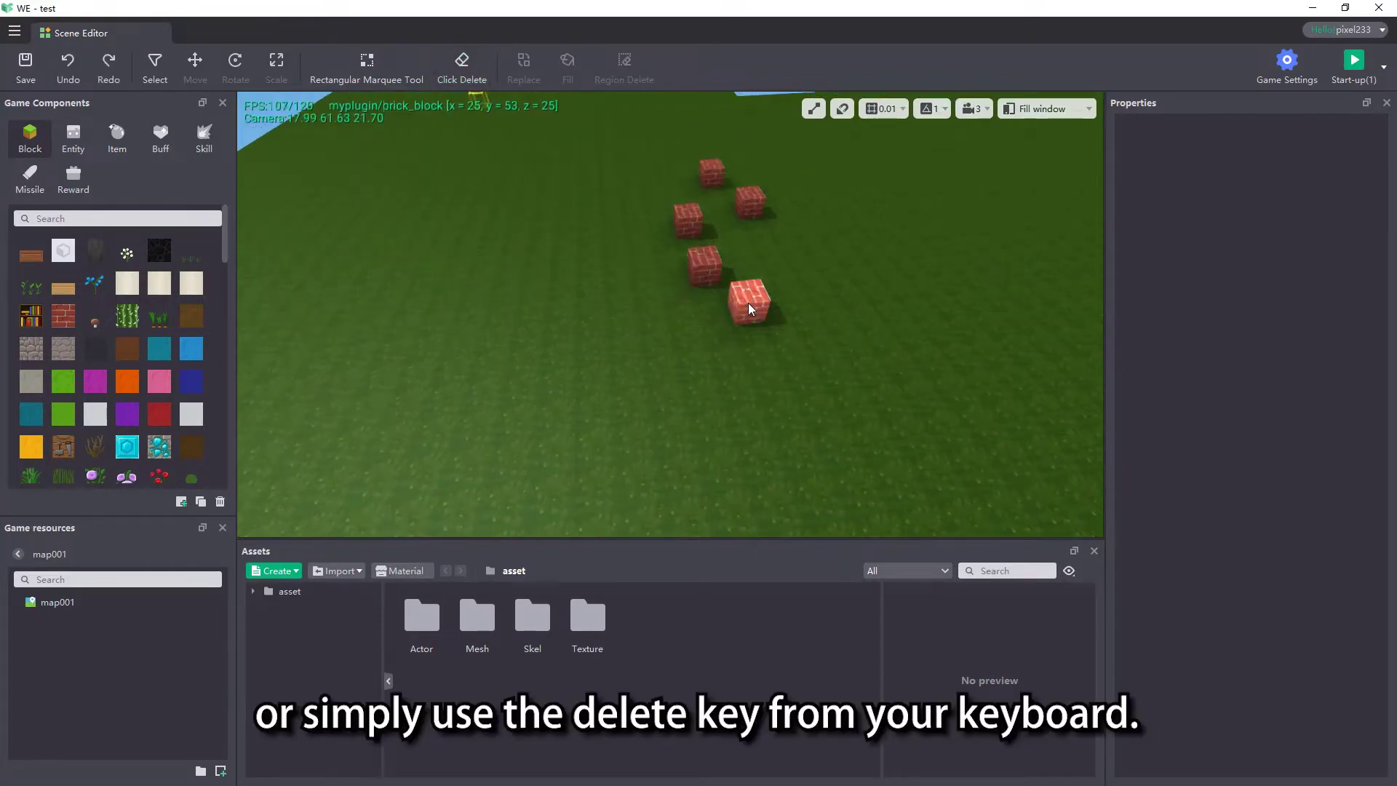
left_click(752, 309)
key("Delete")
left_click(705, 266)
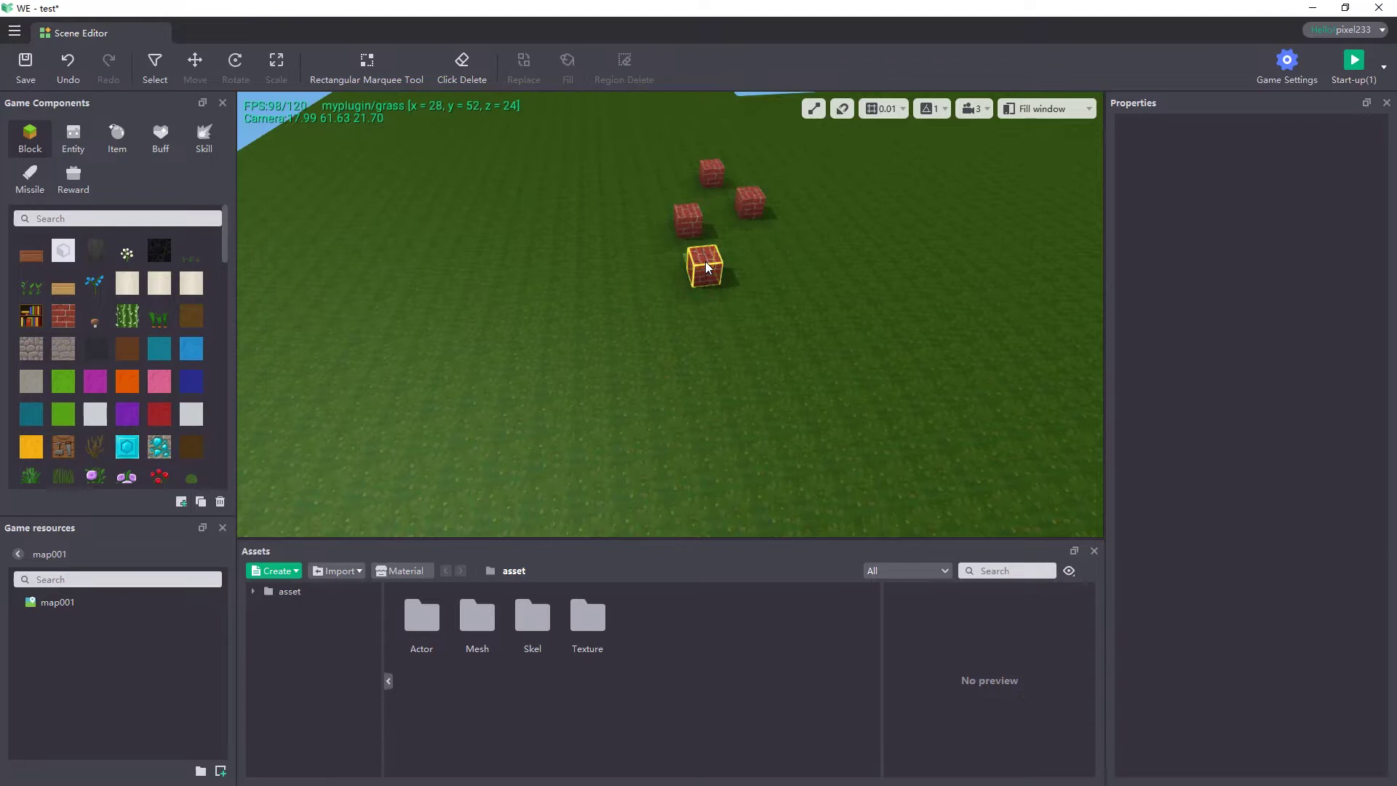
key("Delete")
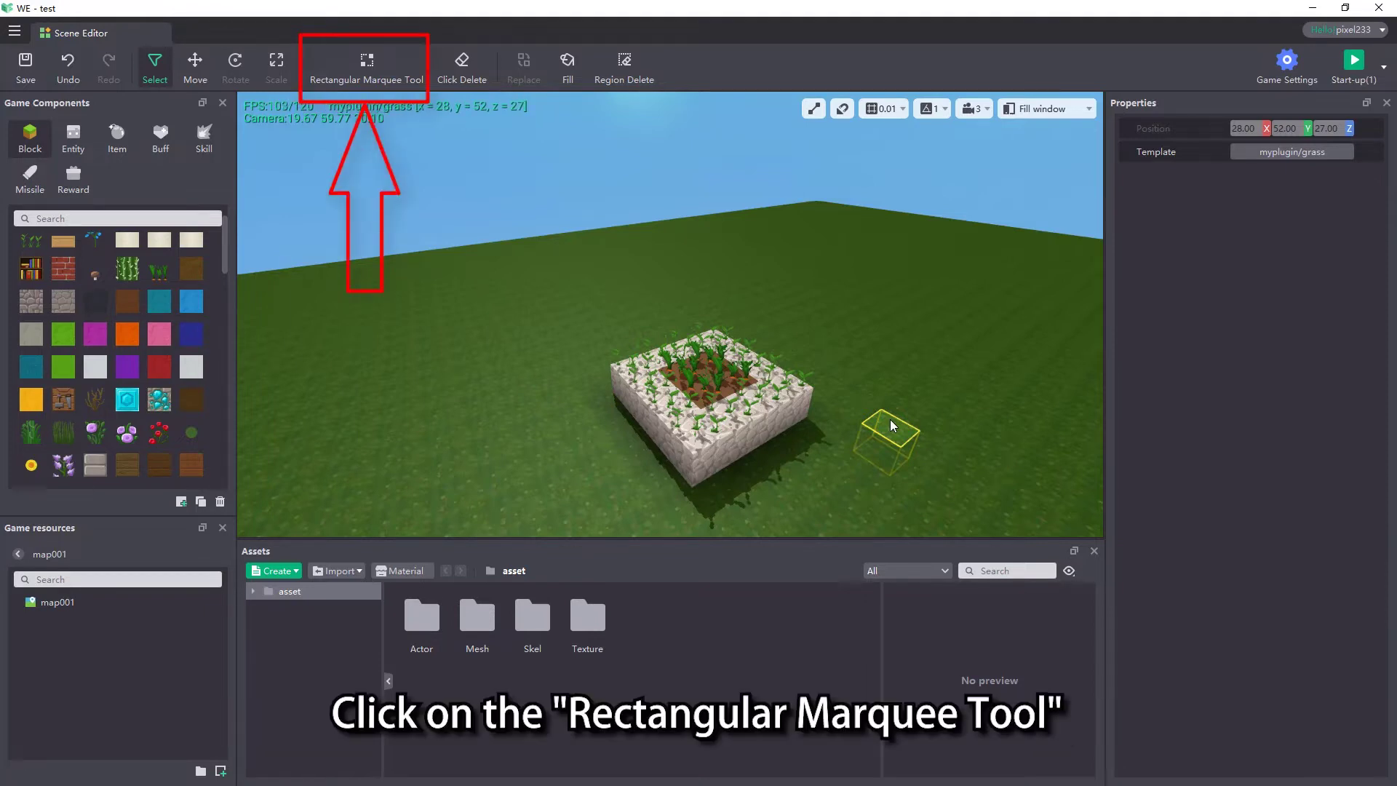
Box-select the stone crop planter with the Rectangular Marquee Tool, setting opposite corners.
left_click(371, 82)
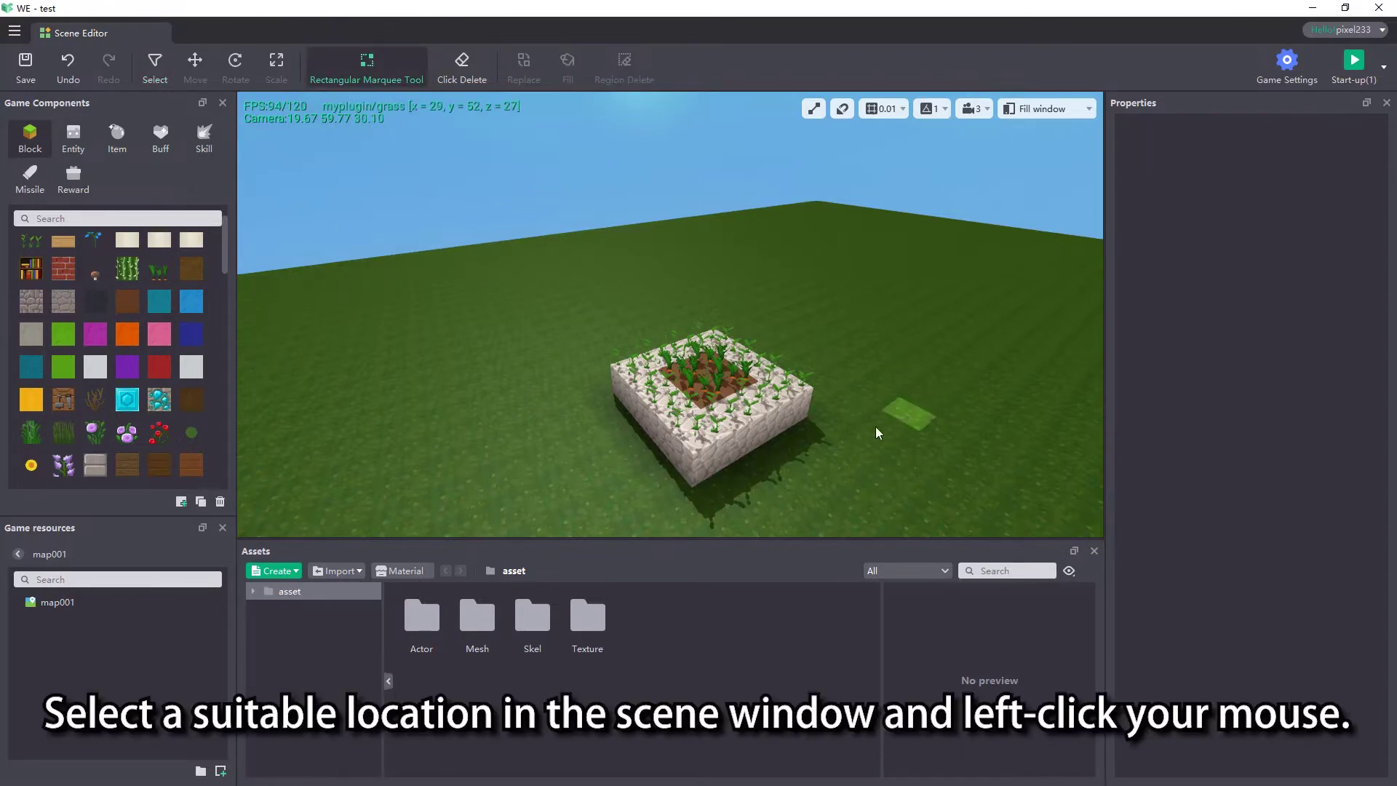
left_click(803, 409)
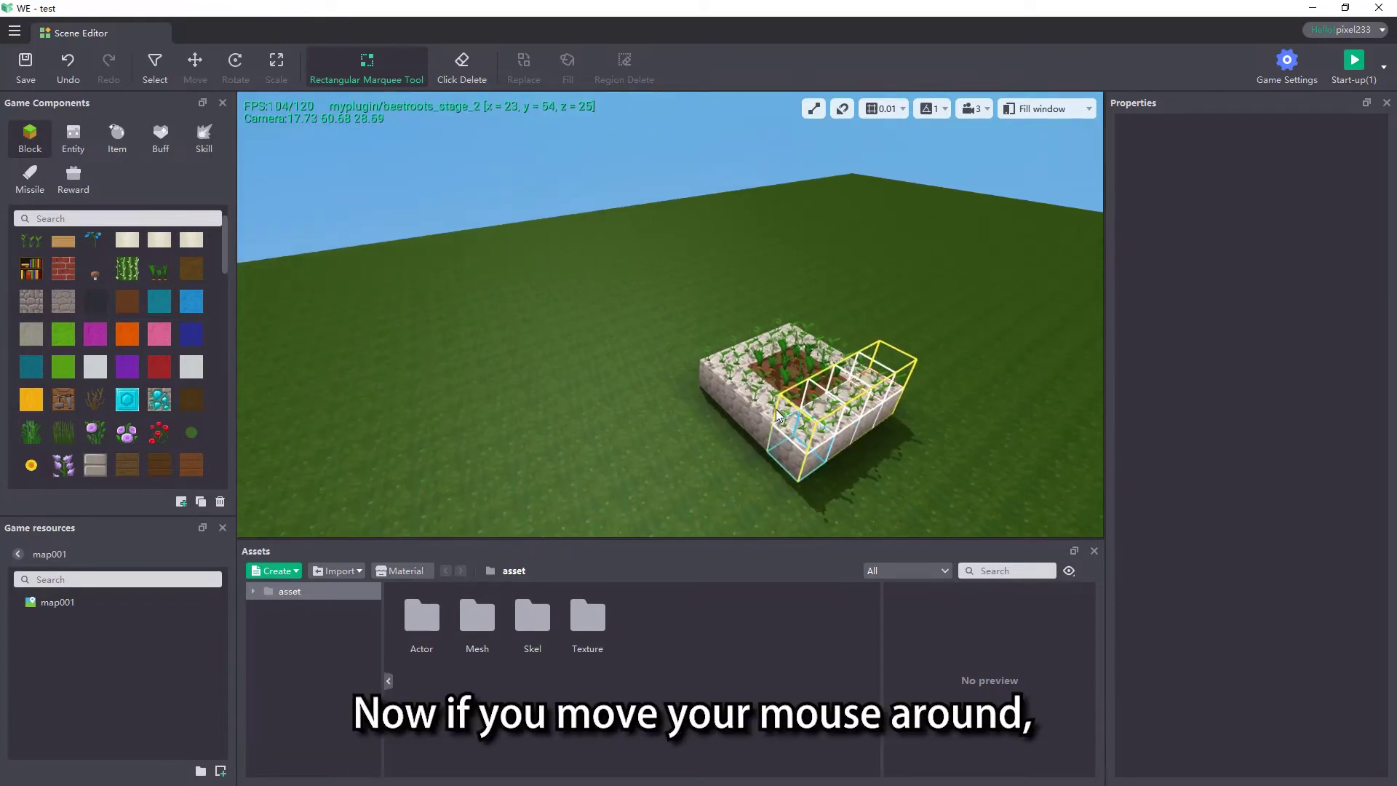
left_click(715, 357)
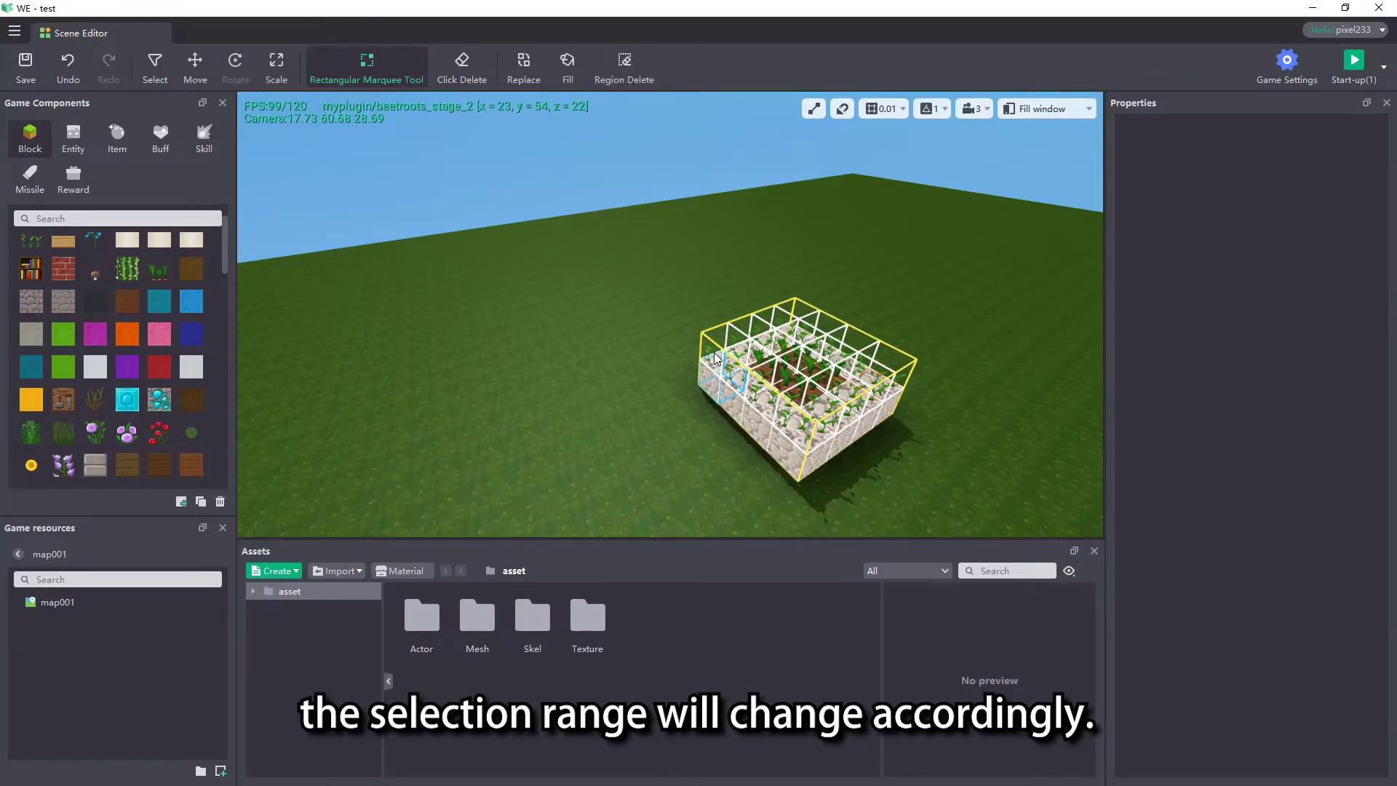
right_click_drag(682, 334, 783, 339)
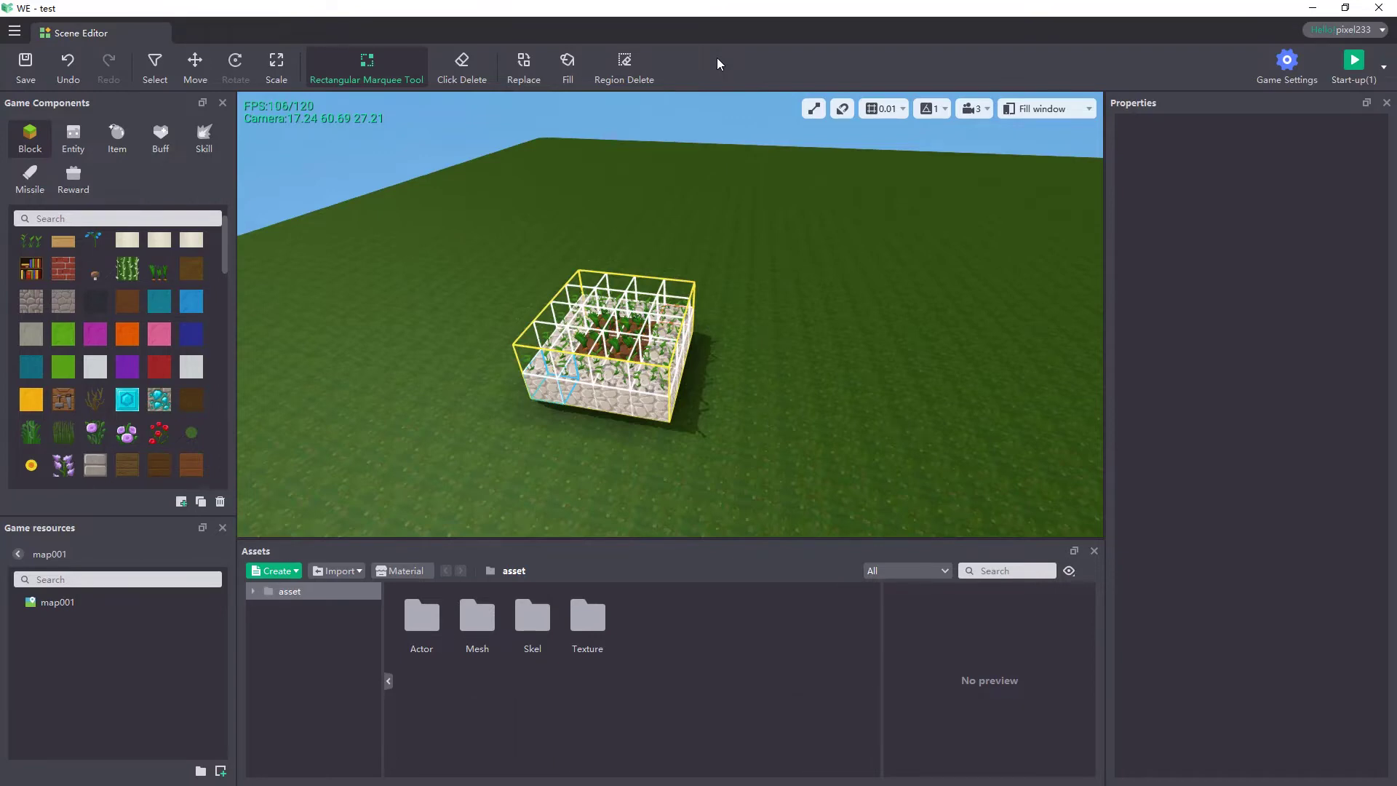
In Replace, set Azure Bluet as the replacement for Green Beetroots and Carrots.
left_click(527, 78)
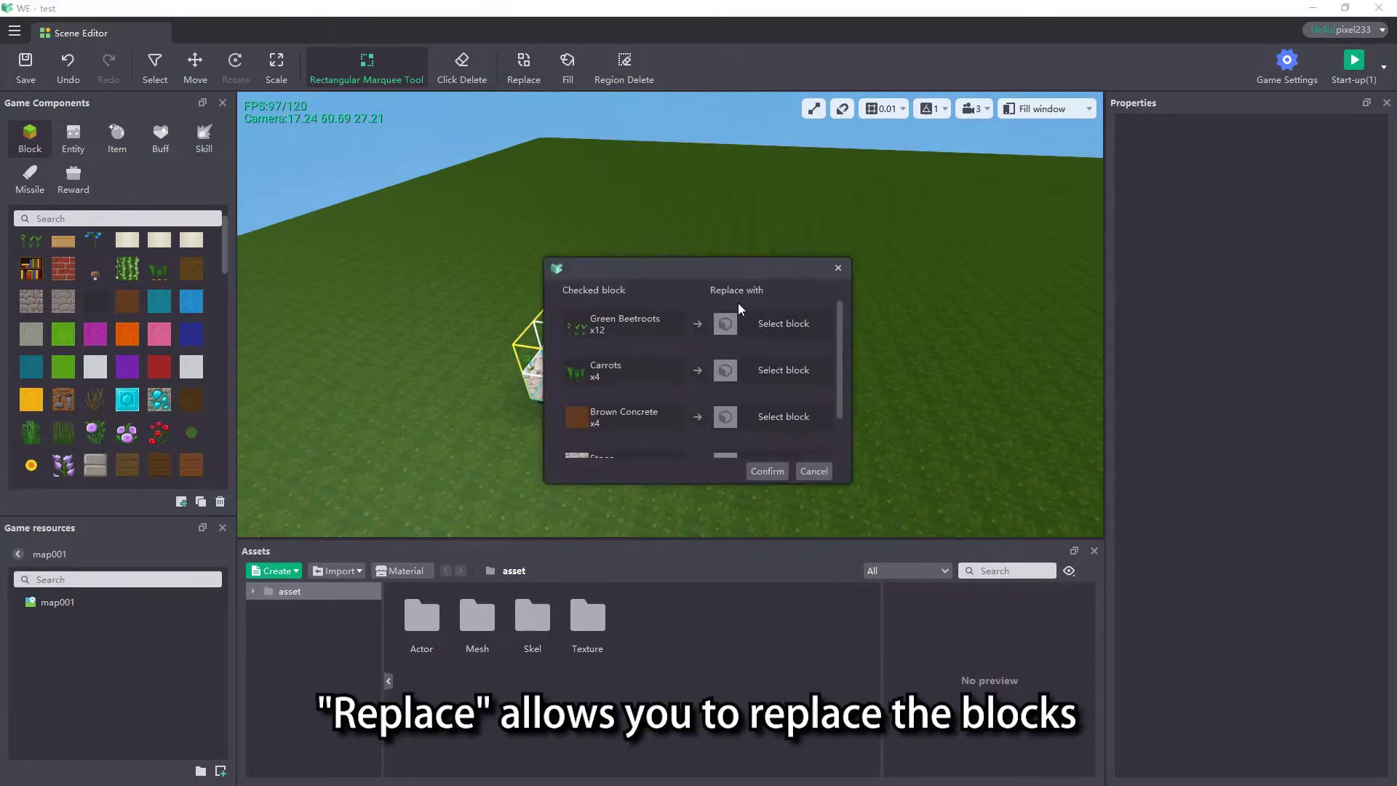
left_click(740, 327)
left_click(612, 324)
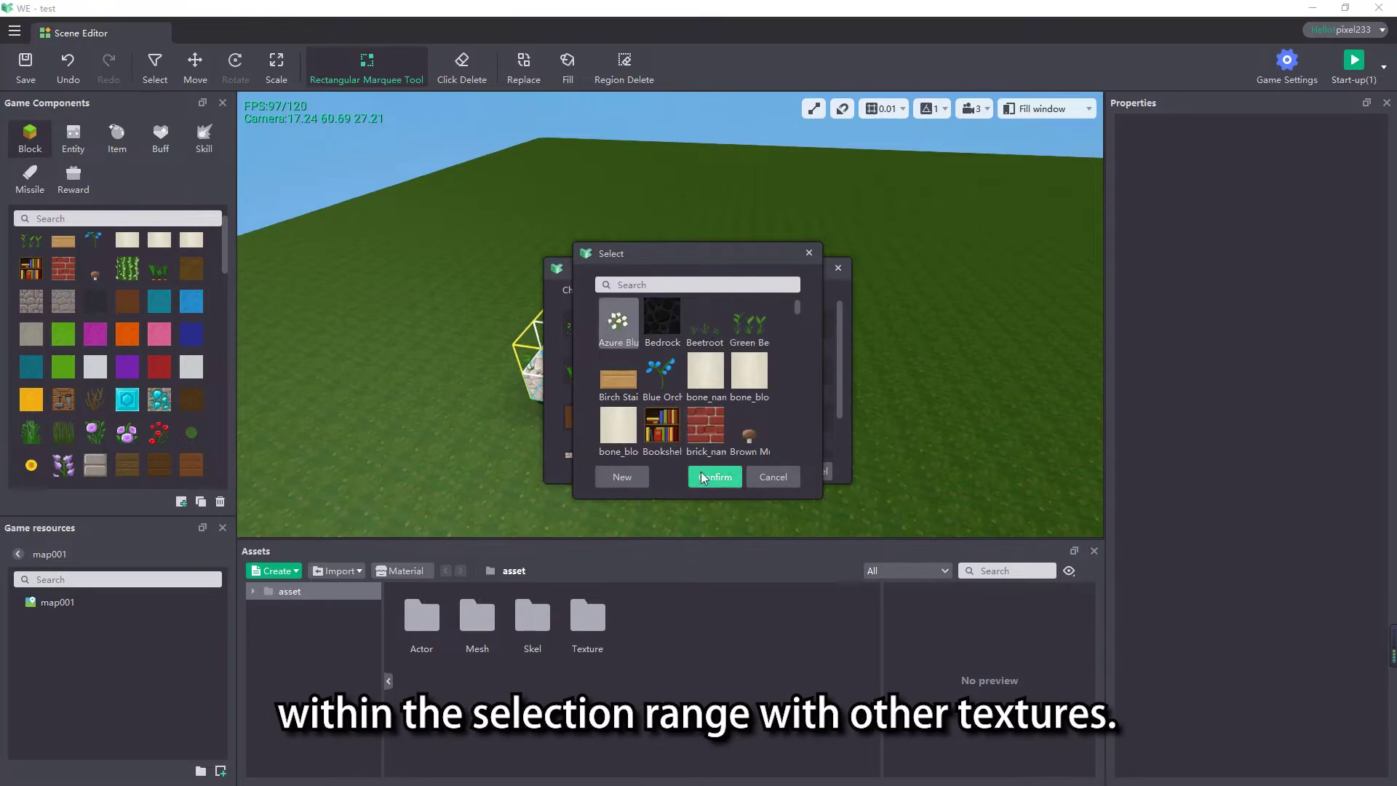
left_click(700, 471)
left_click(742, 369)
left_click(619, 378)
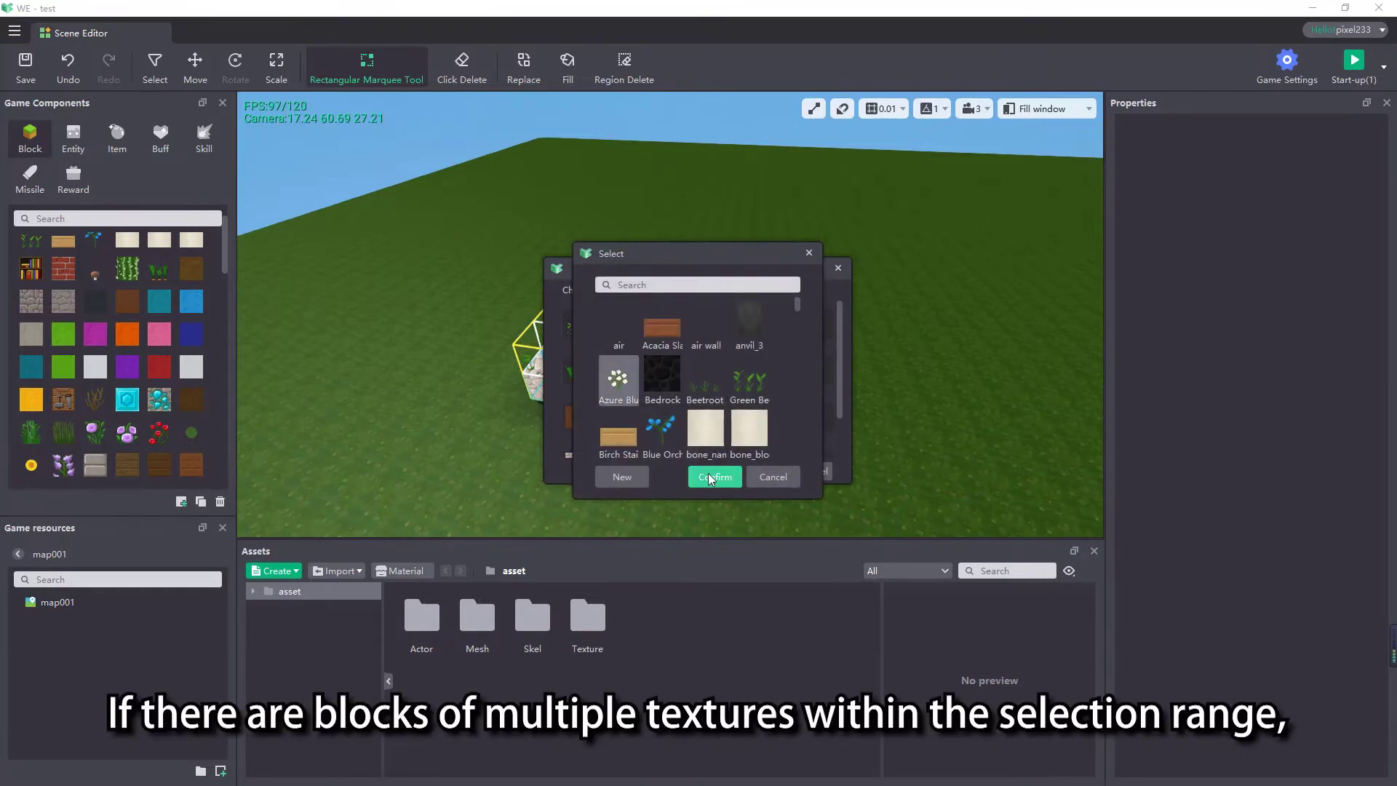
left_click(715, 477)
Set brick_name as the replacement for Brown Concrete and Stone, then apply the replacements.
left_click(741, 411)
scroll(704, 401, "down", 3)
scroll(704, 400, "up", 3)
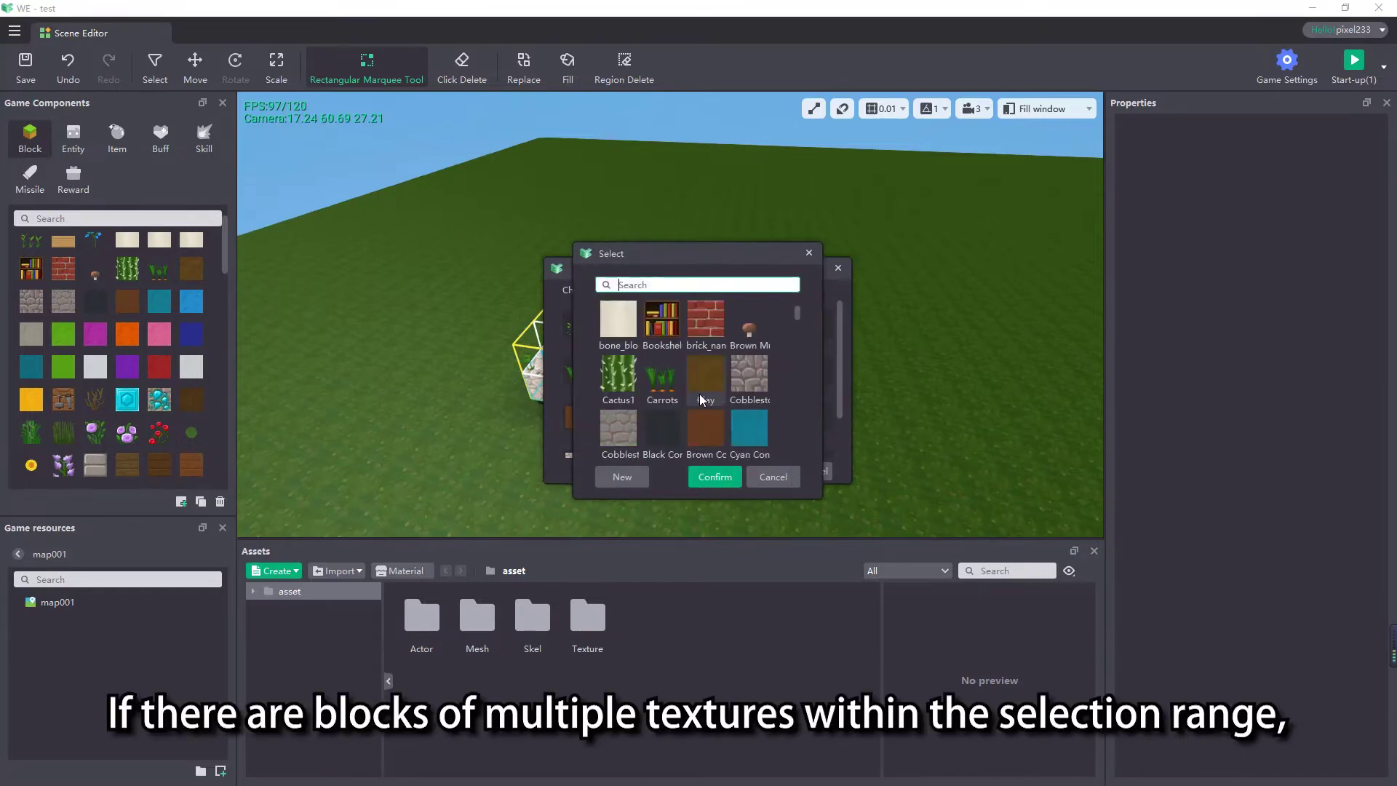
left_click(706, 320)
left_click(715, 477)
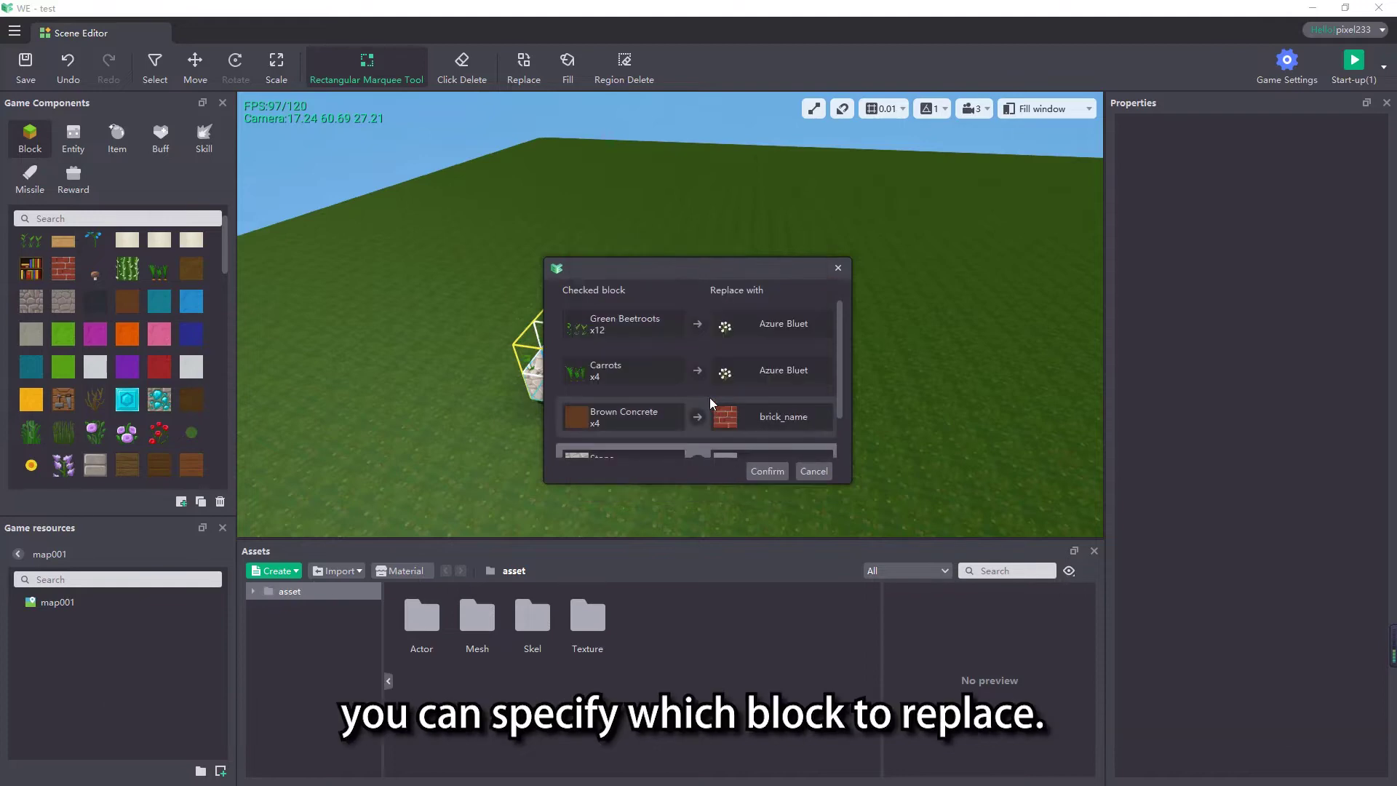
scroll(710, 398, "down", 1)
left_click(735, 417)
left_click(712, 477)
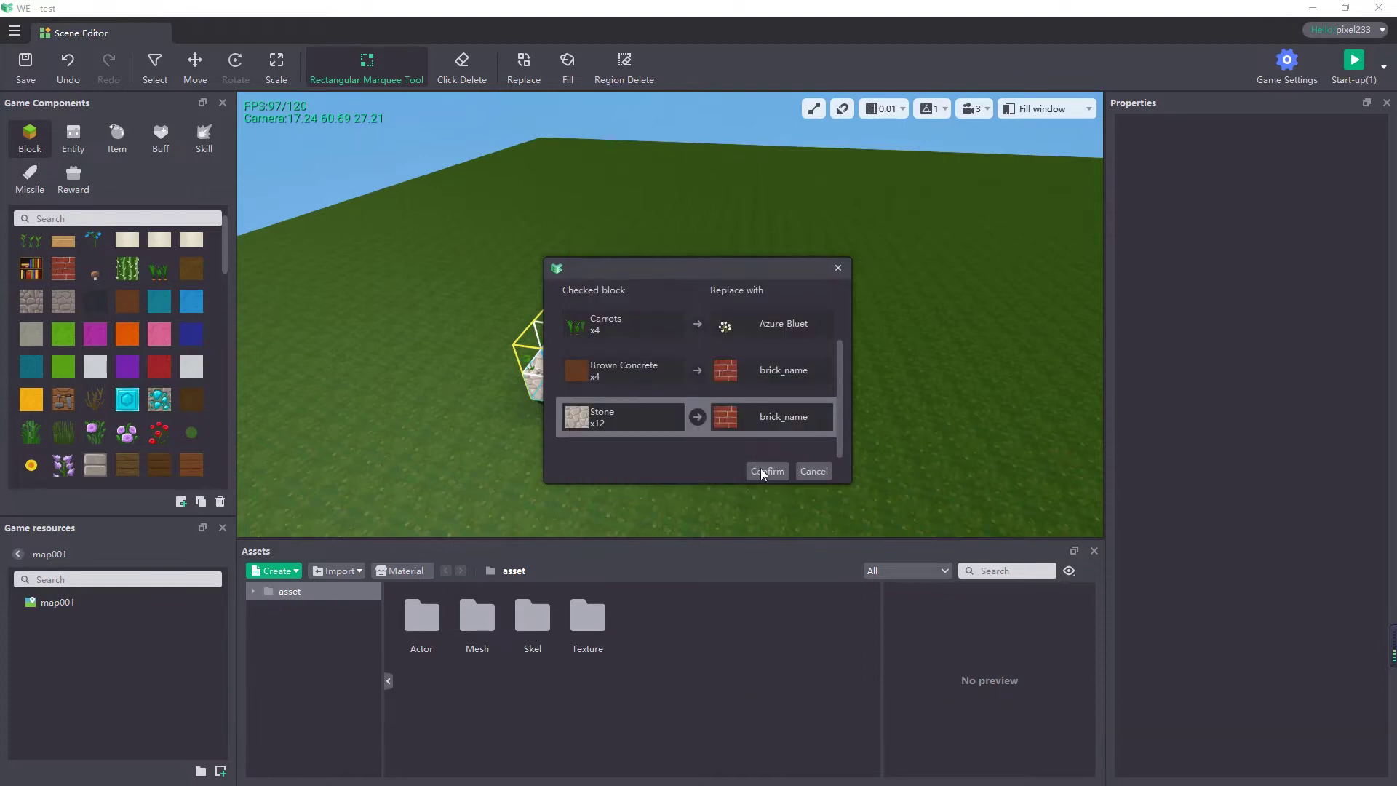
left_click(762, 469)
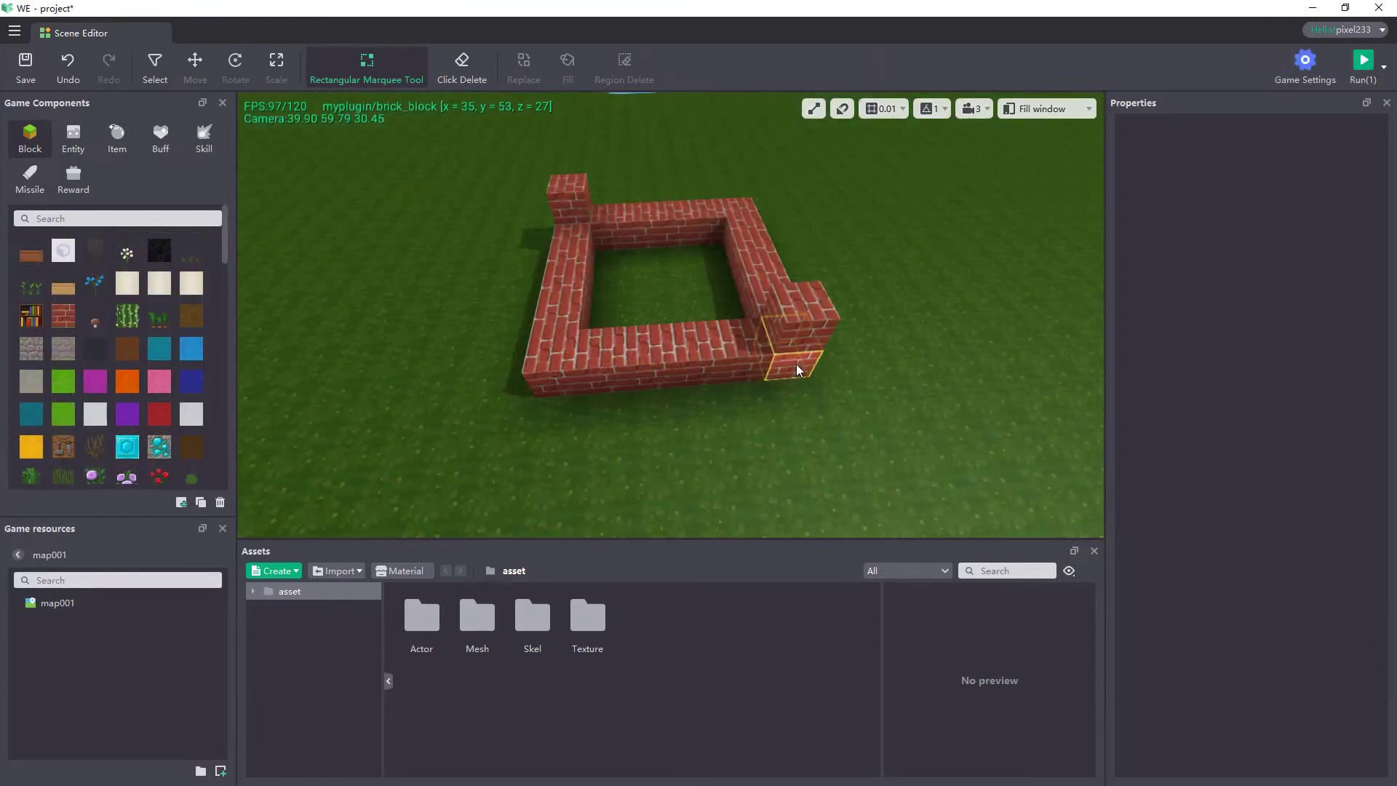
Marquee-select the brick wall and fill that region with Cactus1 blocks.
left_click_drag(797, 364, 570, 198)
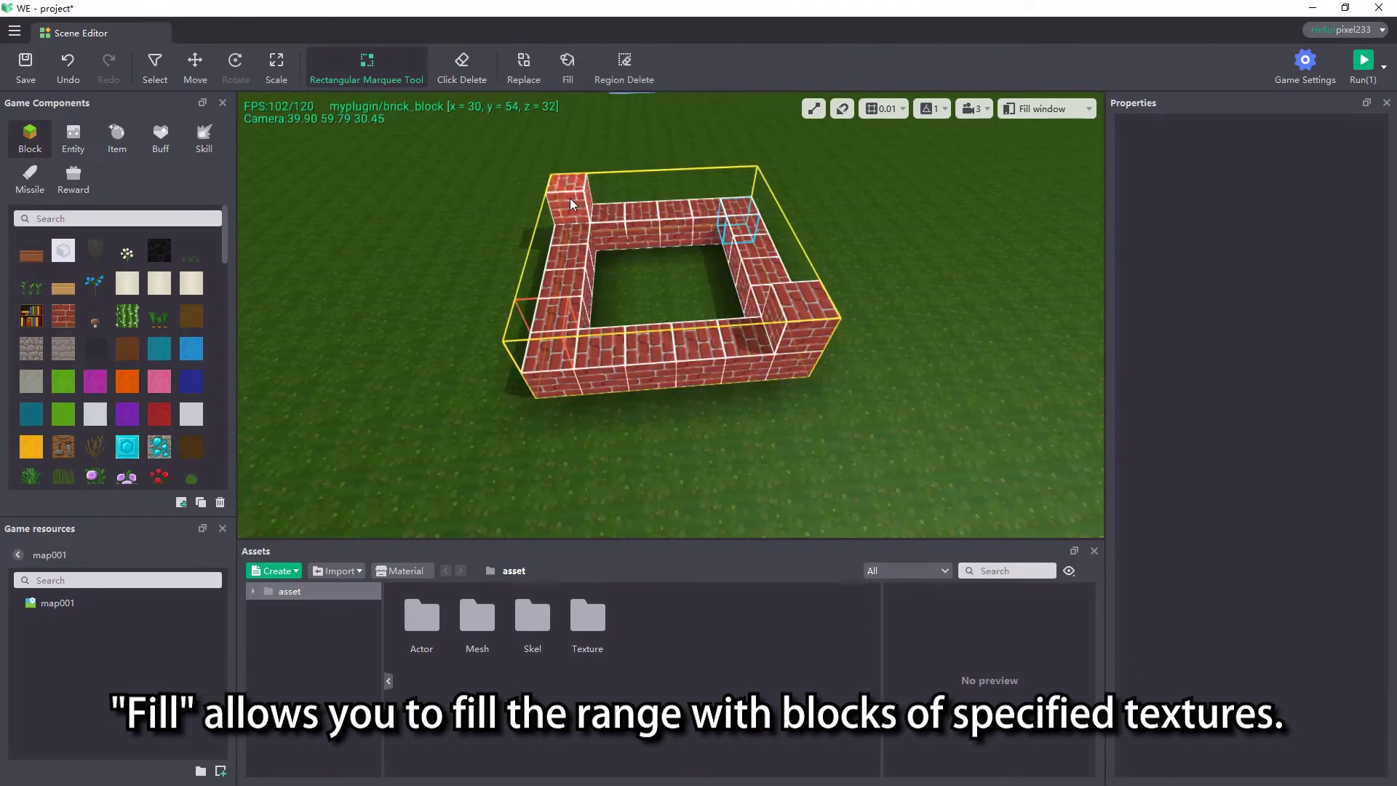
left_click(569, 82)
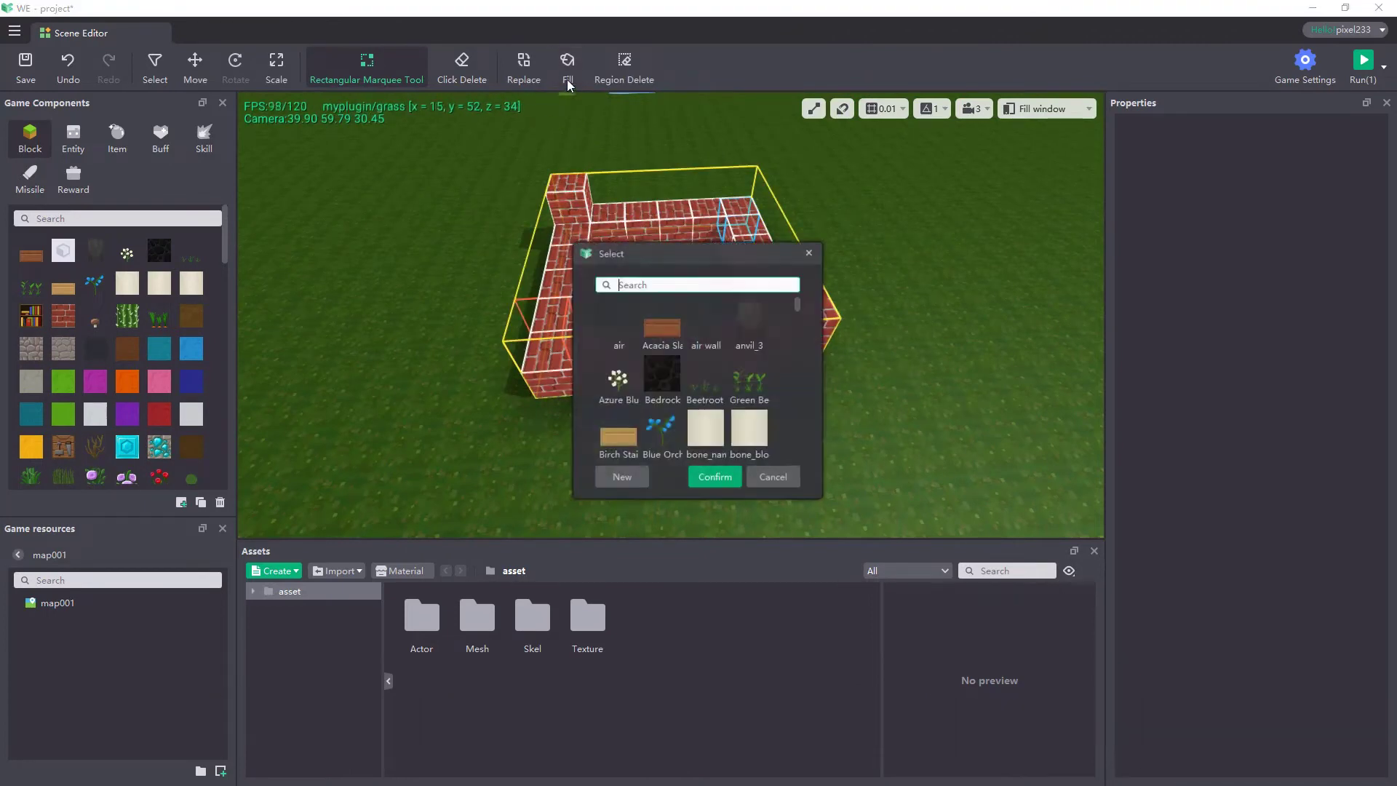
left_click(618, 374)
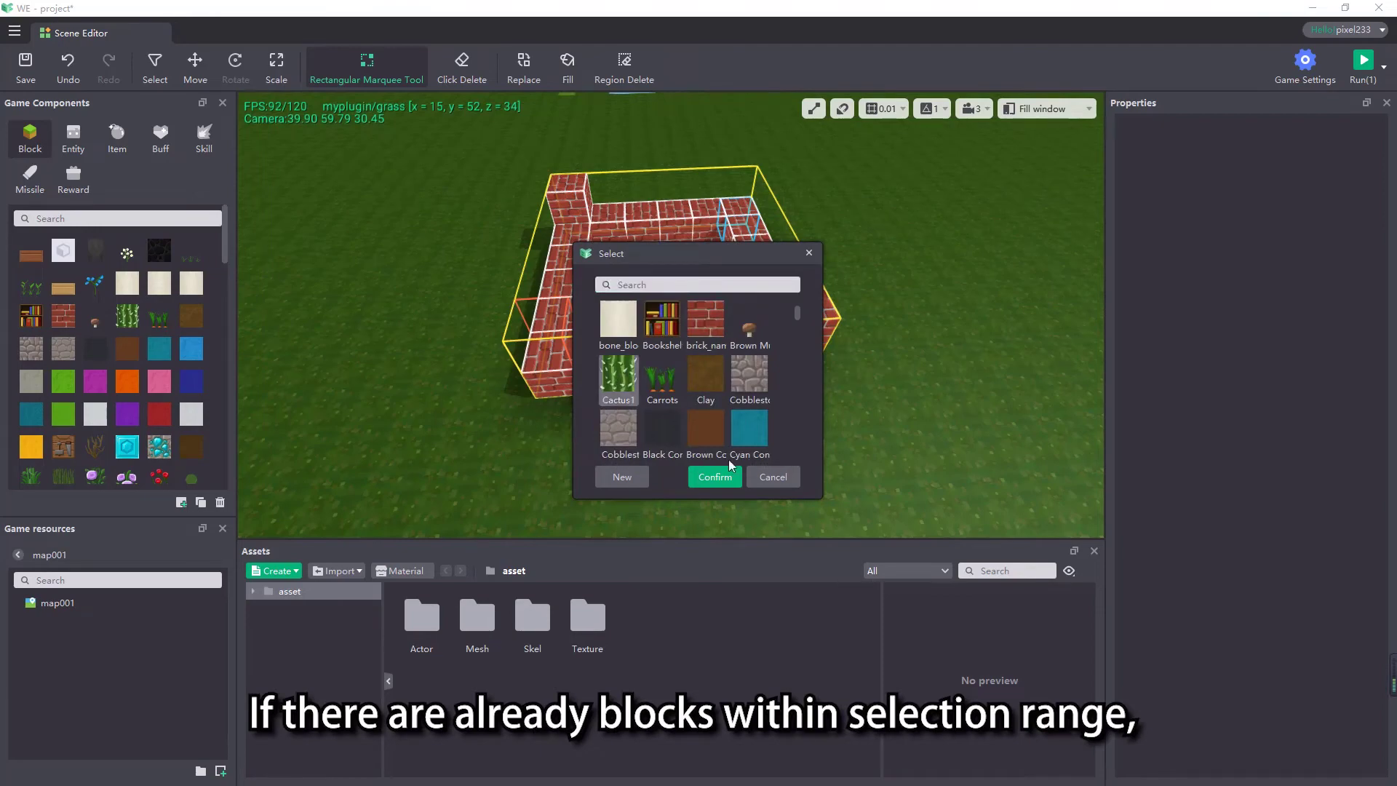
left_click(715, 477)
middle_click_drag(857, 408, 610, 431)
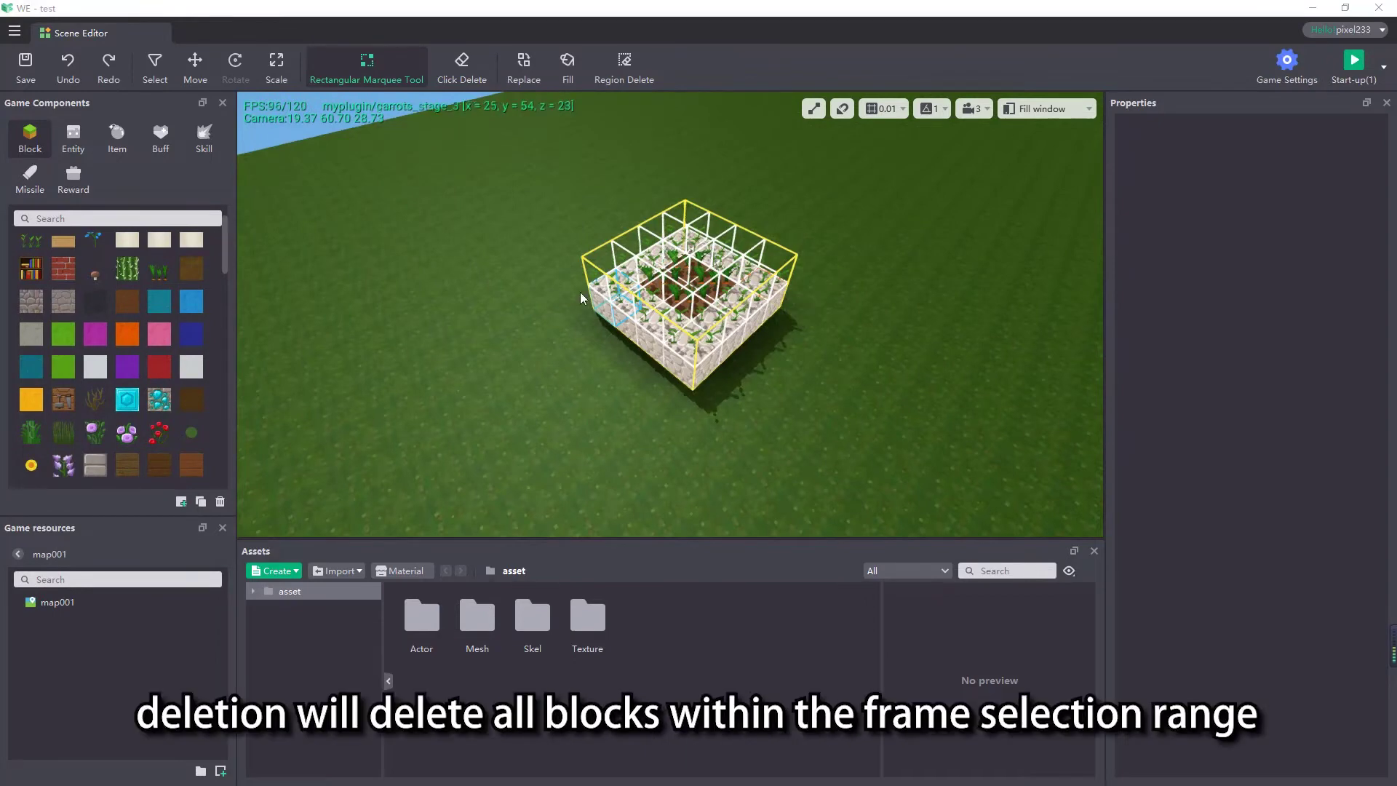
Remove all blocks in the marquee region with Region Delete.
left_click(617, 80)
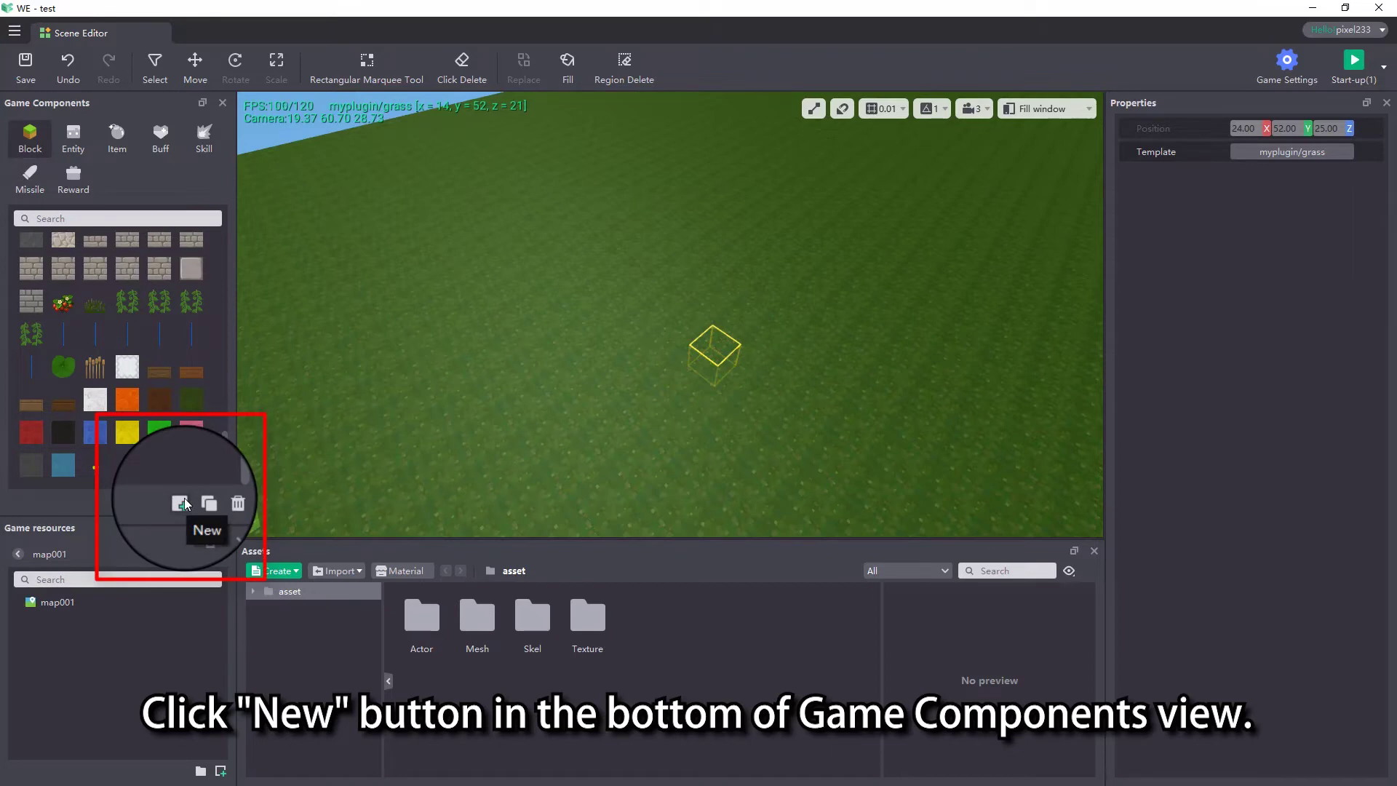
Create a block template called 'new' and confirm it.
left_click(181, 502)
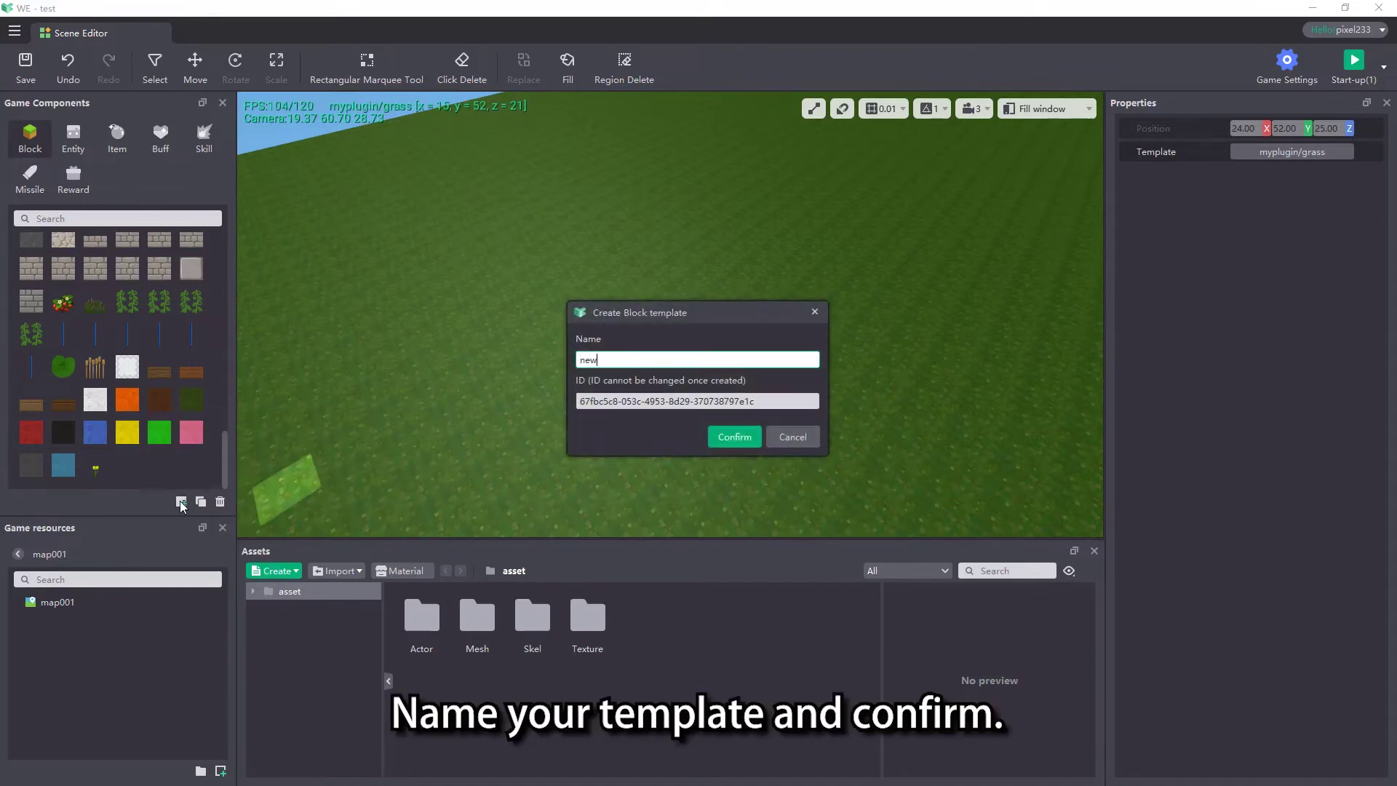
left_click(734, 437)
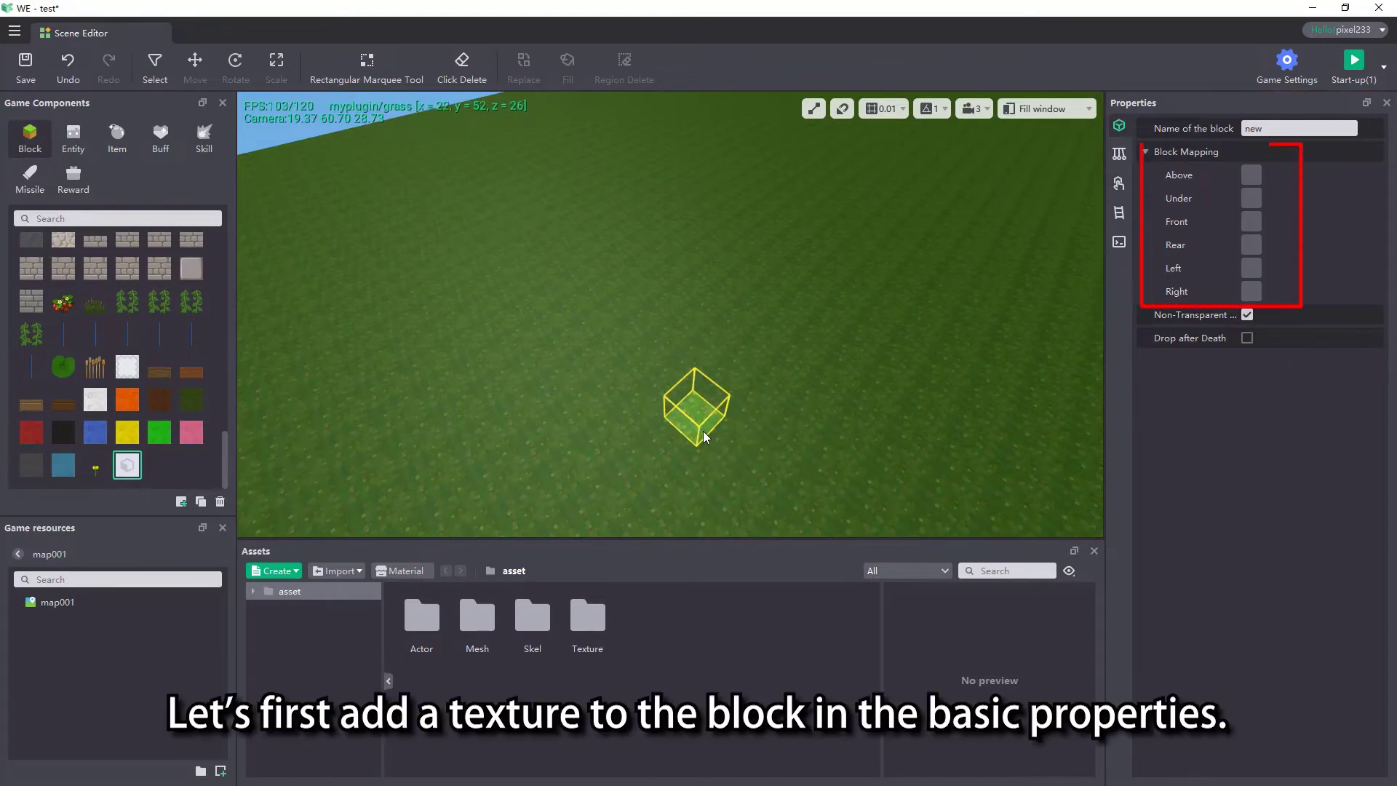
Save the project and give the block's top face the glass_magenta.png texture.
key("ctrl+s")
left_click(1252, 175)
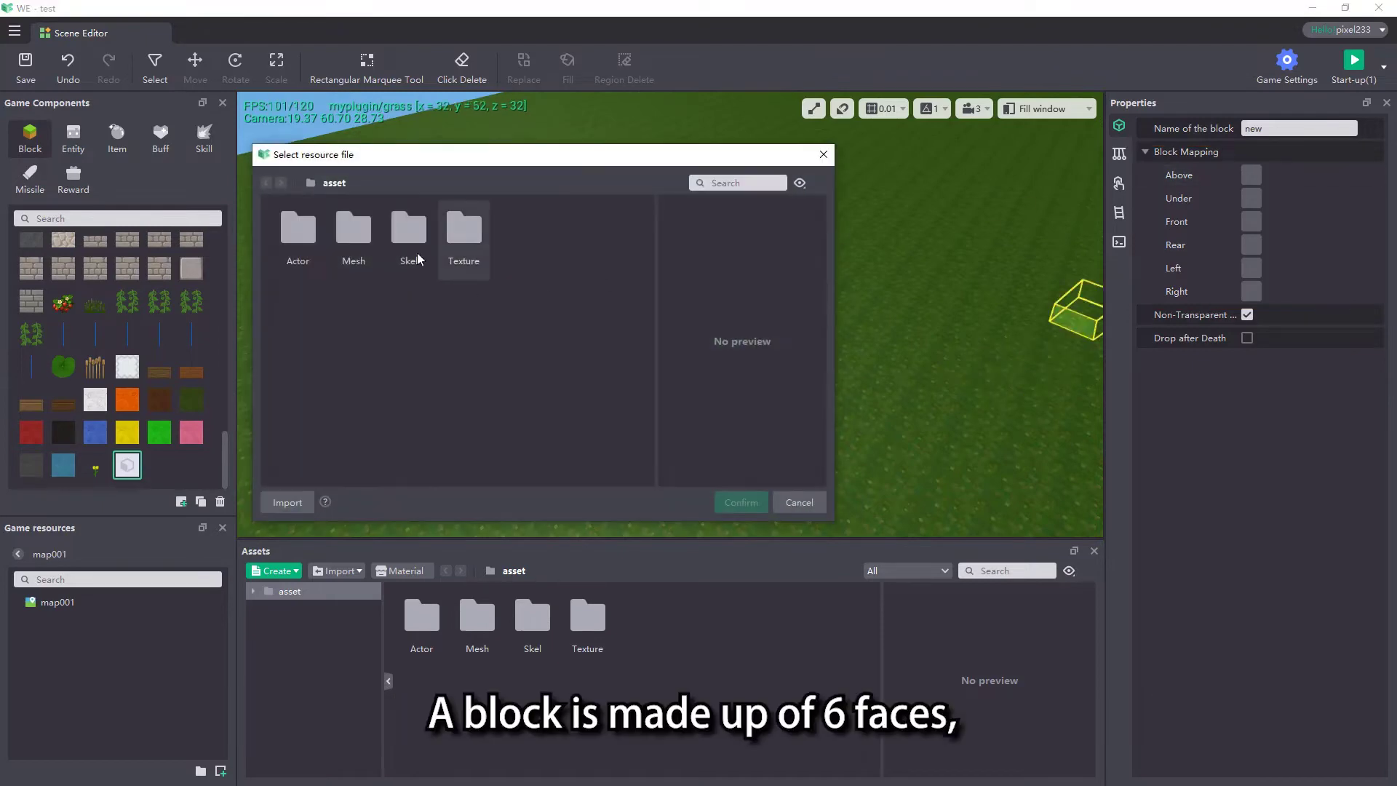
double_click(453, 230)
double_click(294, 234)
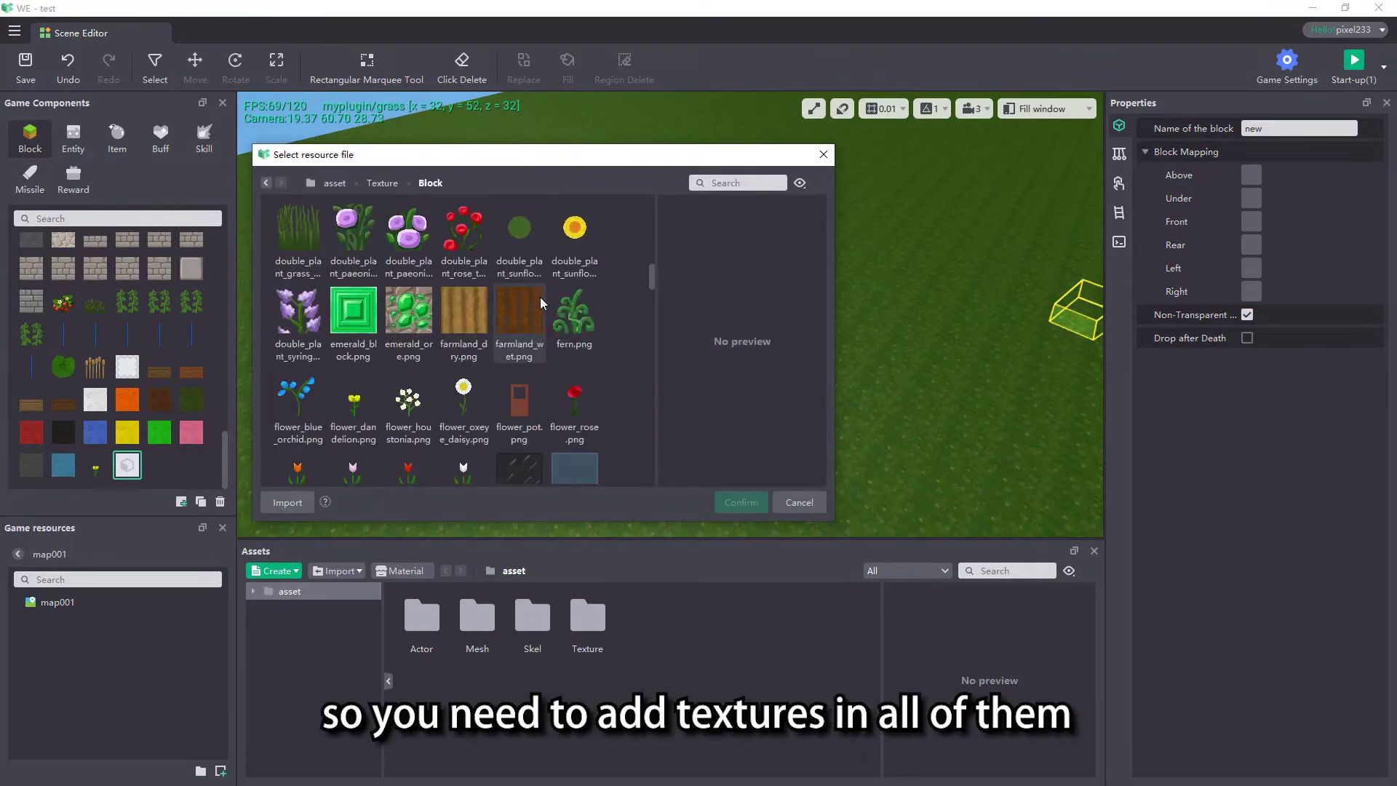
scroll(540, 297, "down", 3)
left_click(527, 315)
left_click(741, 502)
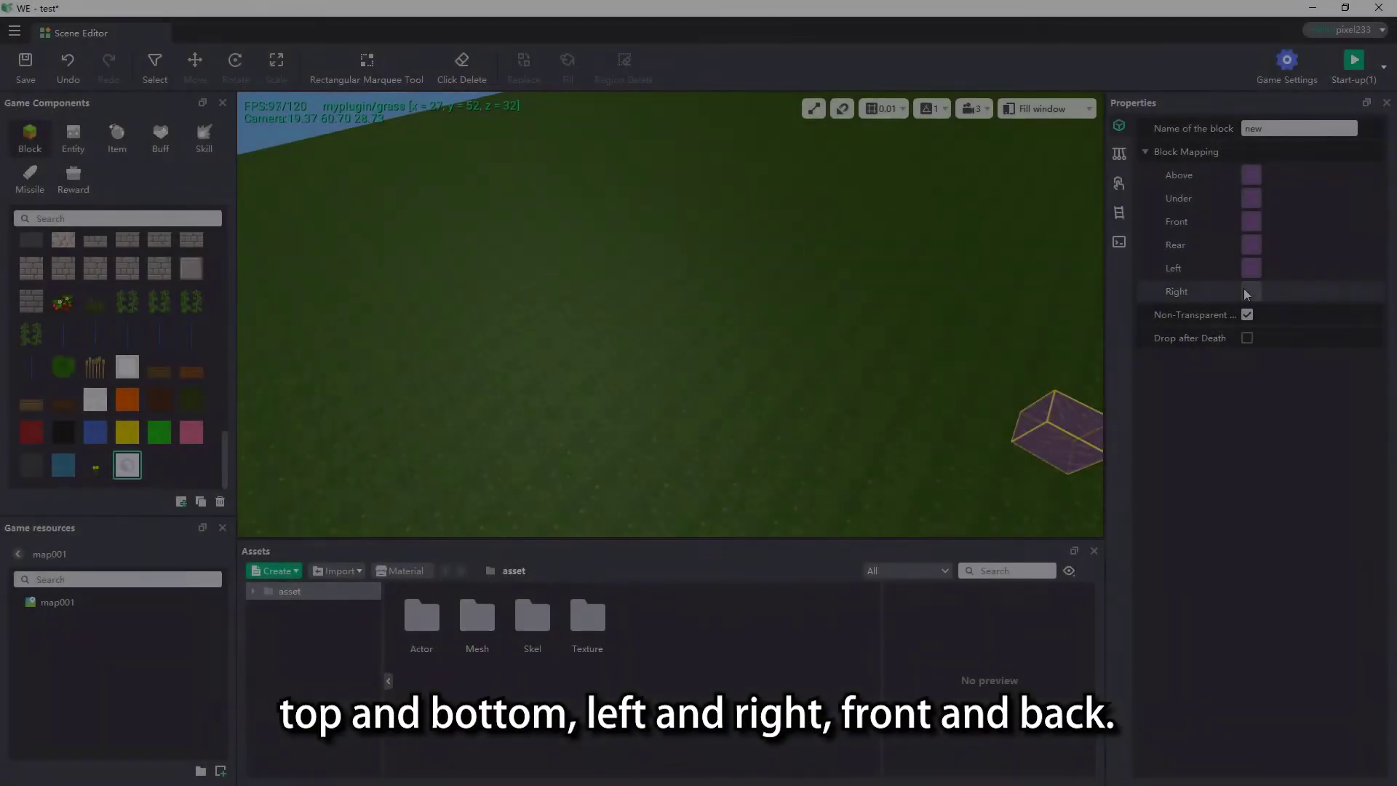
Give the right face the glass_magenta.png texture as well.
left_click(1252, 291)
double_click(472, 233)
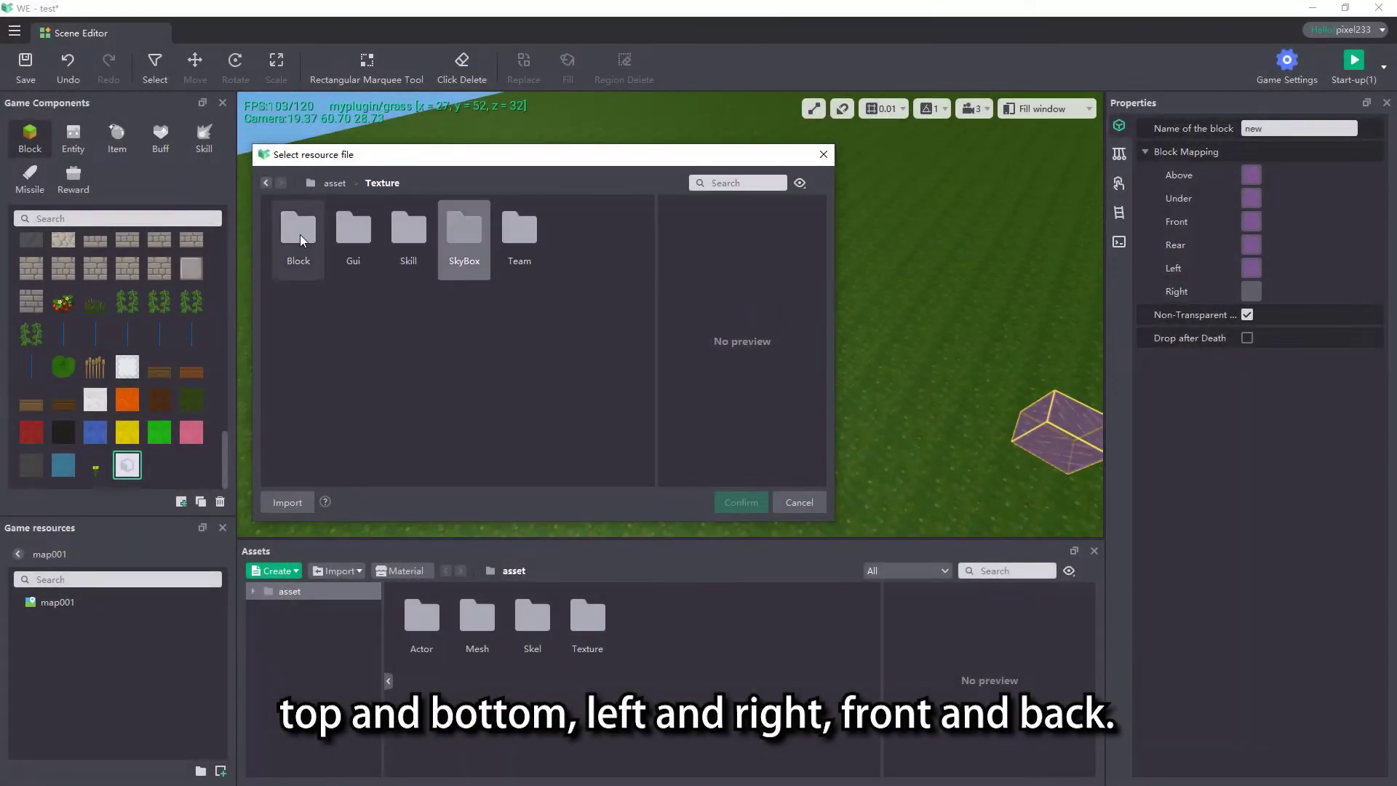
double_click(300, 235)
scroll(403, 259, "down", 3)
left_click(511, 308)
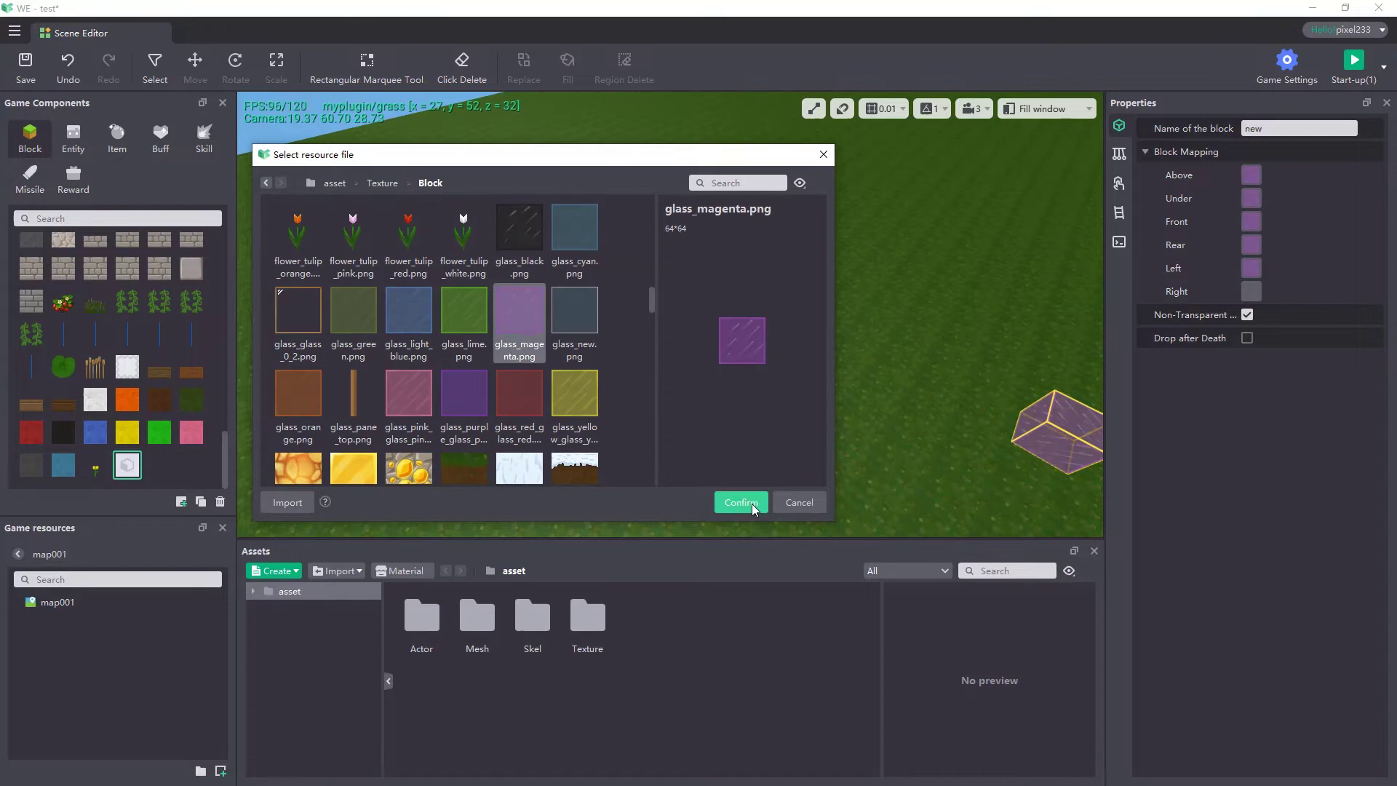
left_click(753, 504)
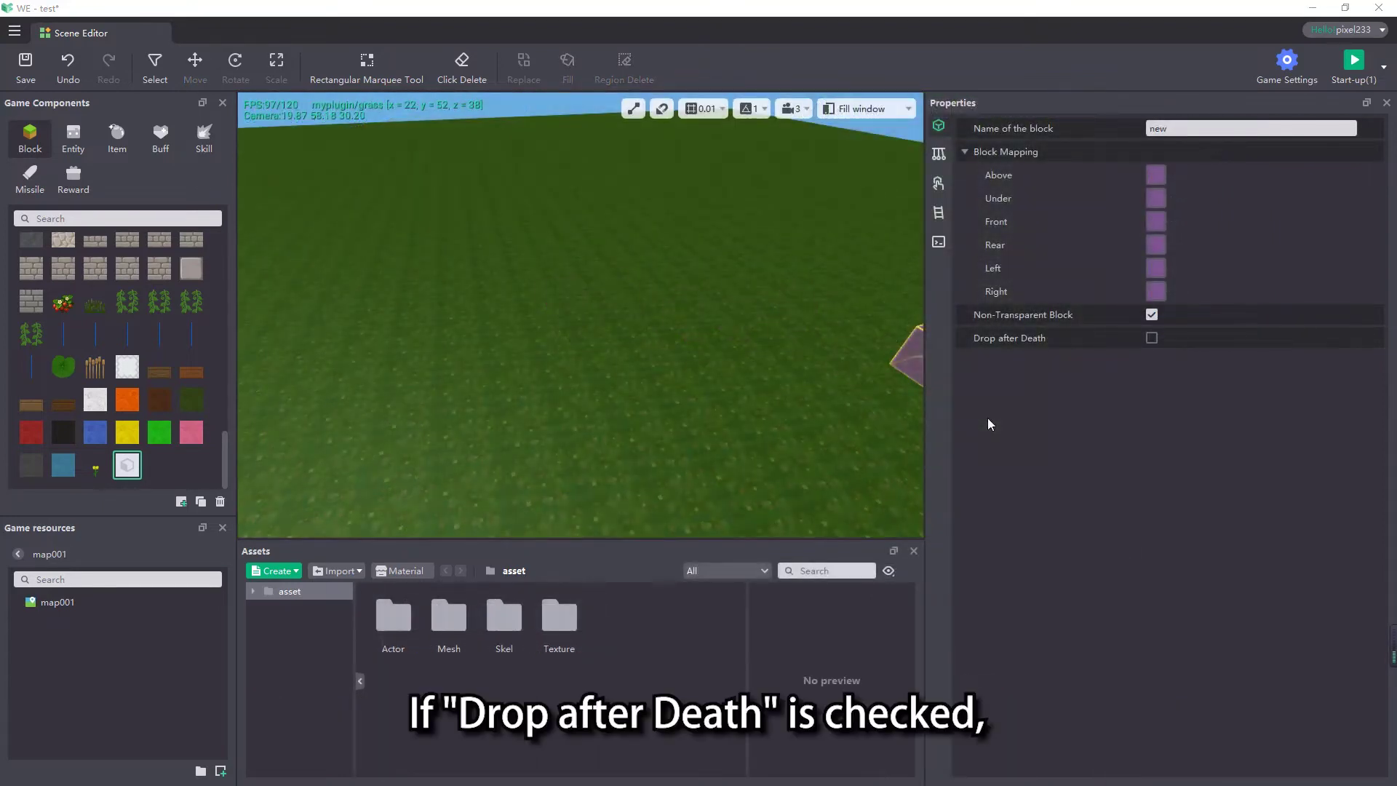
Enable Drop after Death, then run the player onto the red block to die in-game.
left_click(1152, 337)
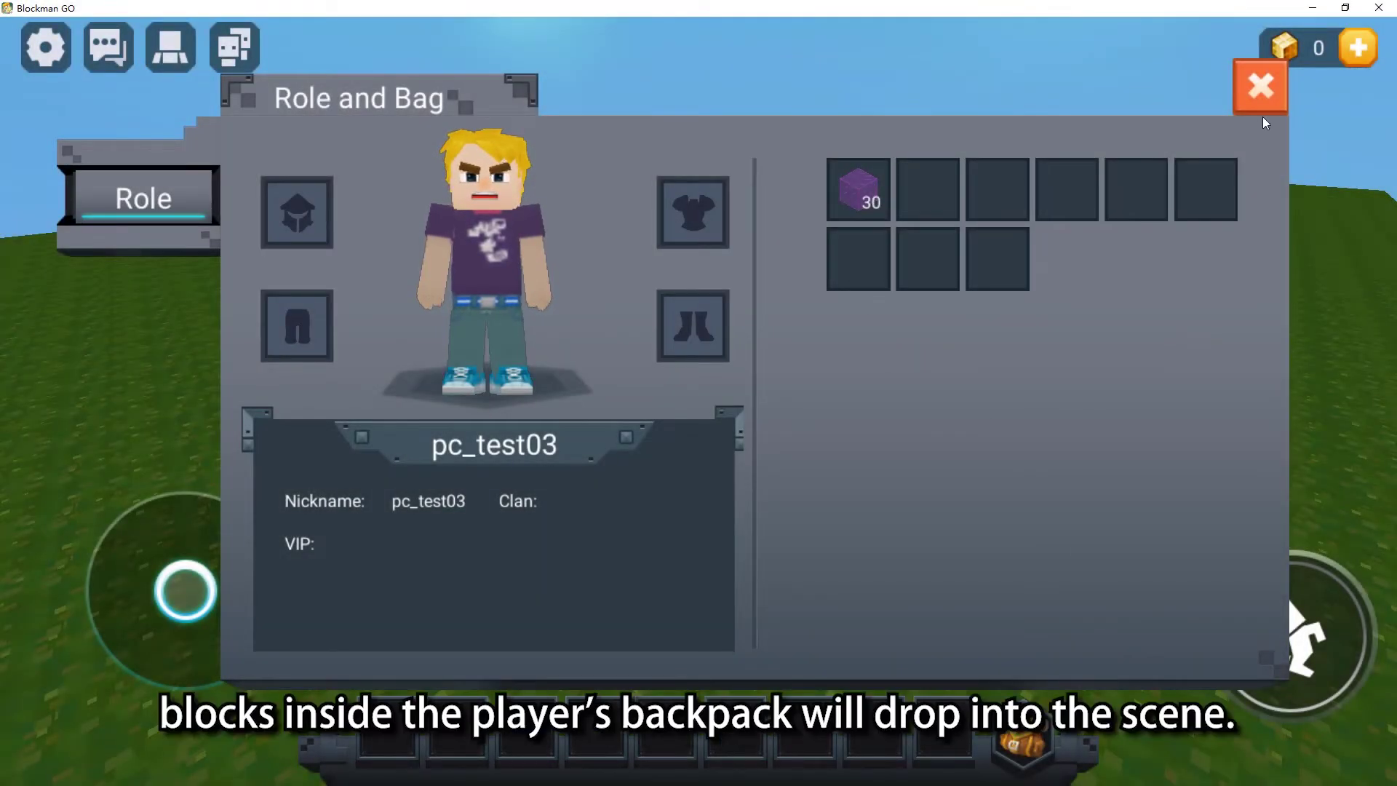
left_click(1261, 88)
key("w")
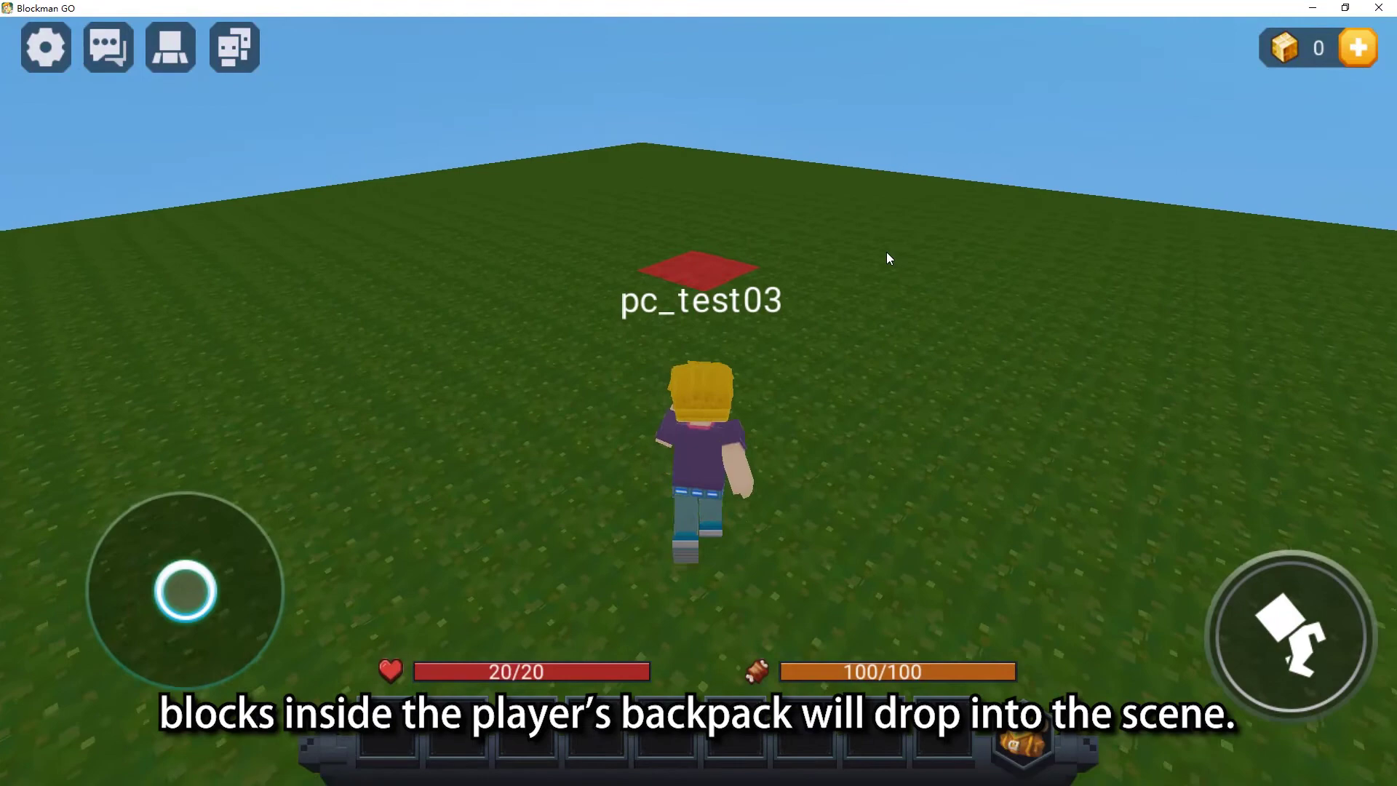
key("w")
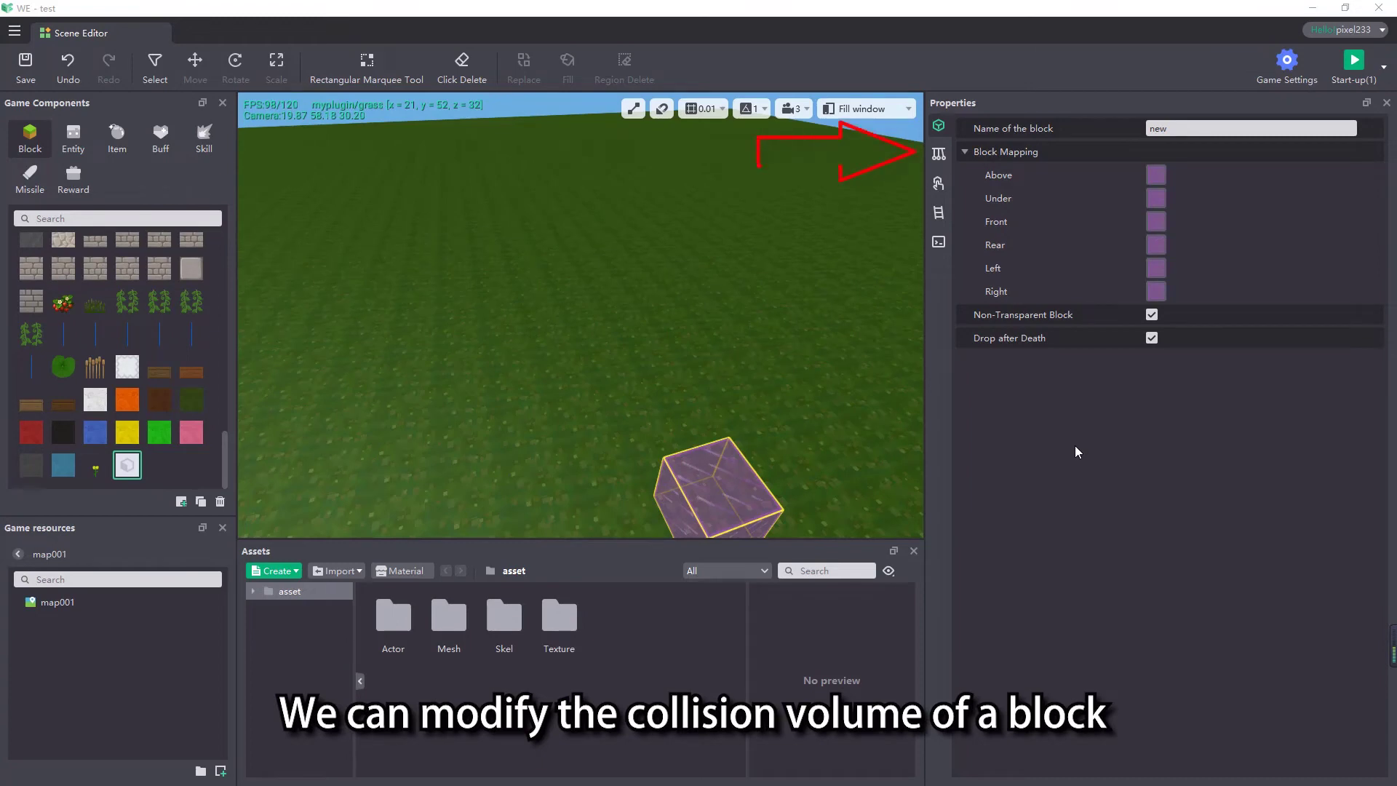
Enter 5 in the Block Elasticity field of the block's physics settings.
left_click(939, 154)
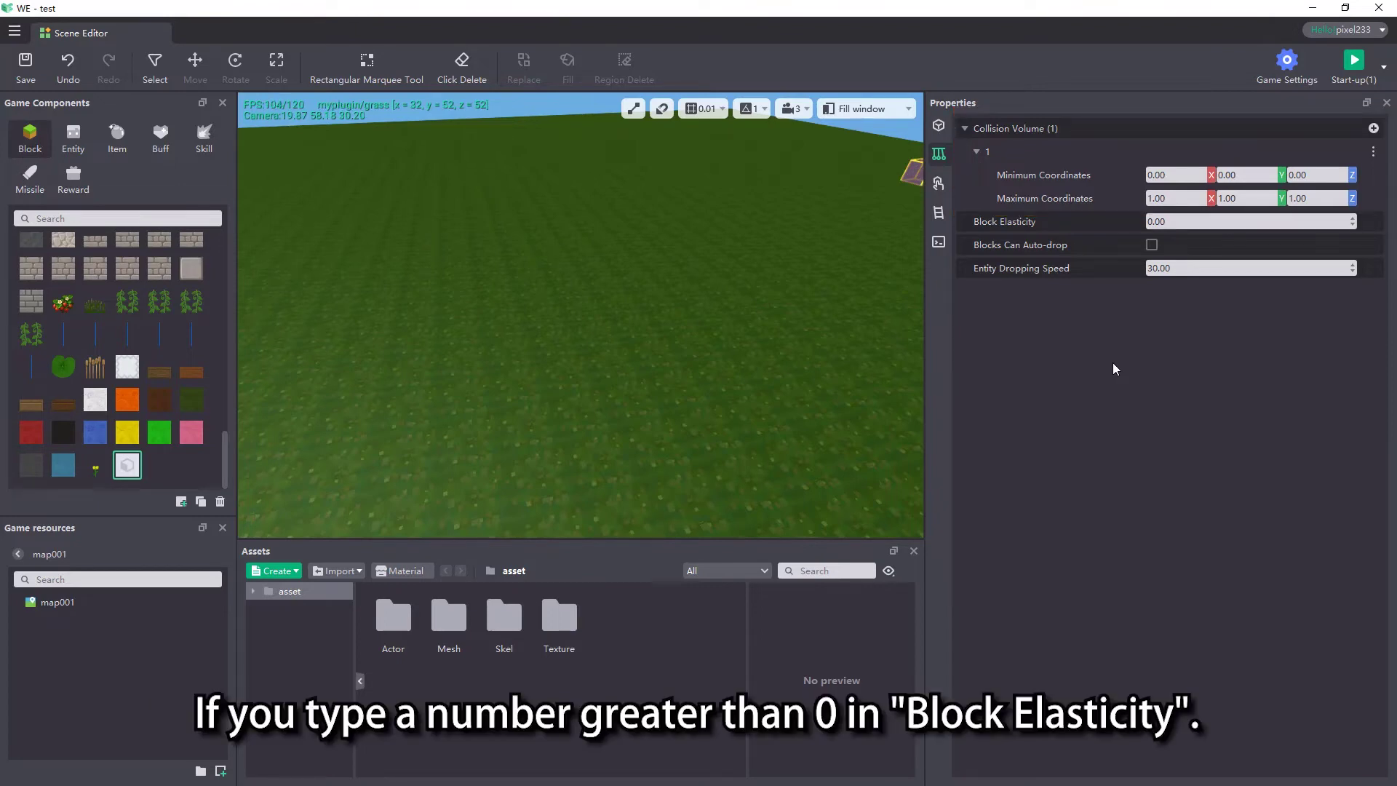
left_click(1191, 225)
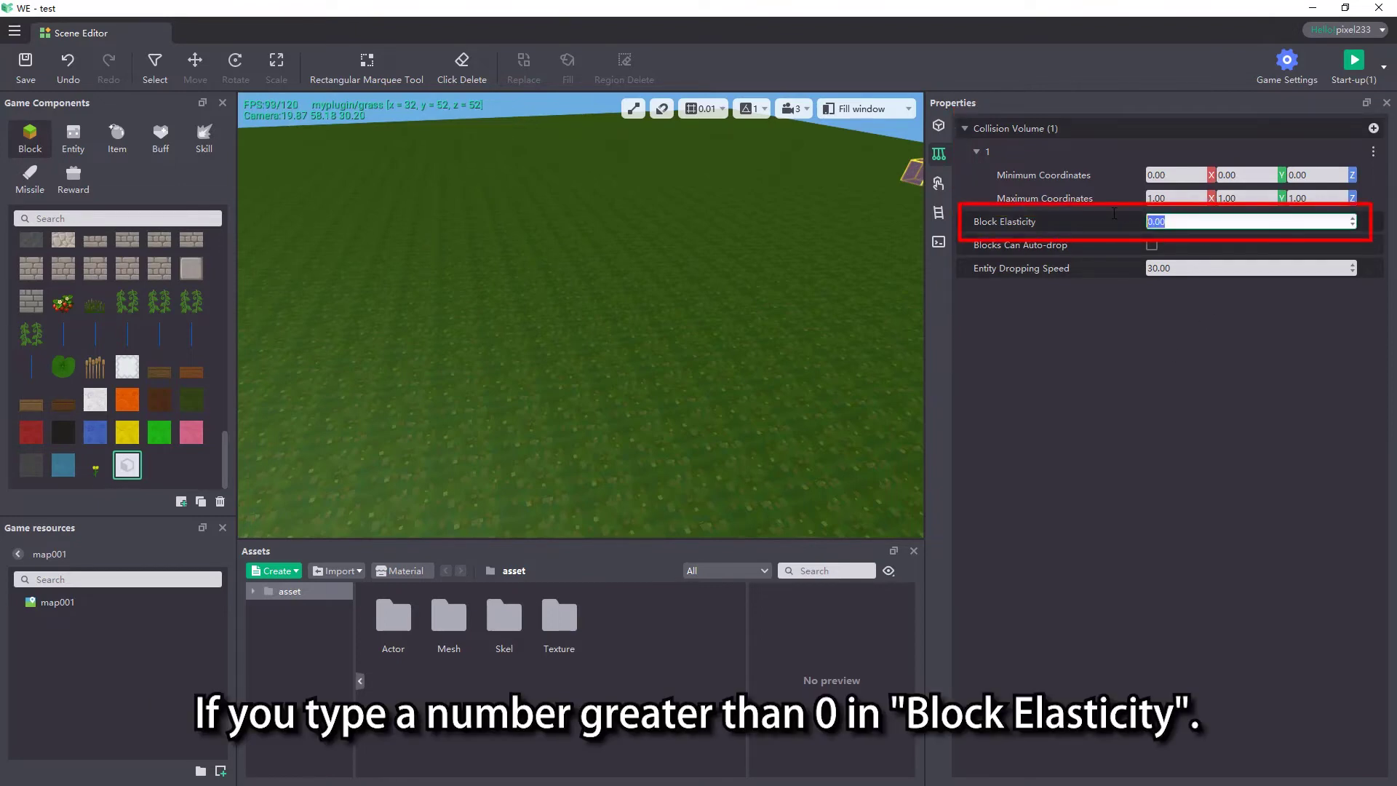
type("5")
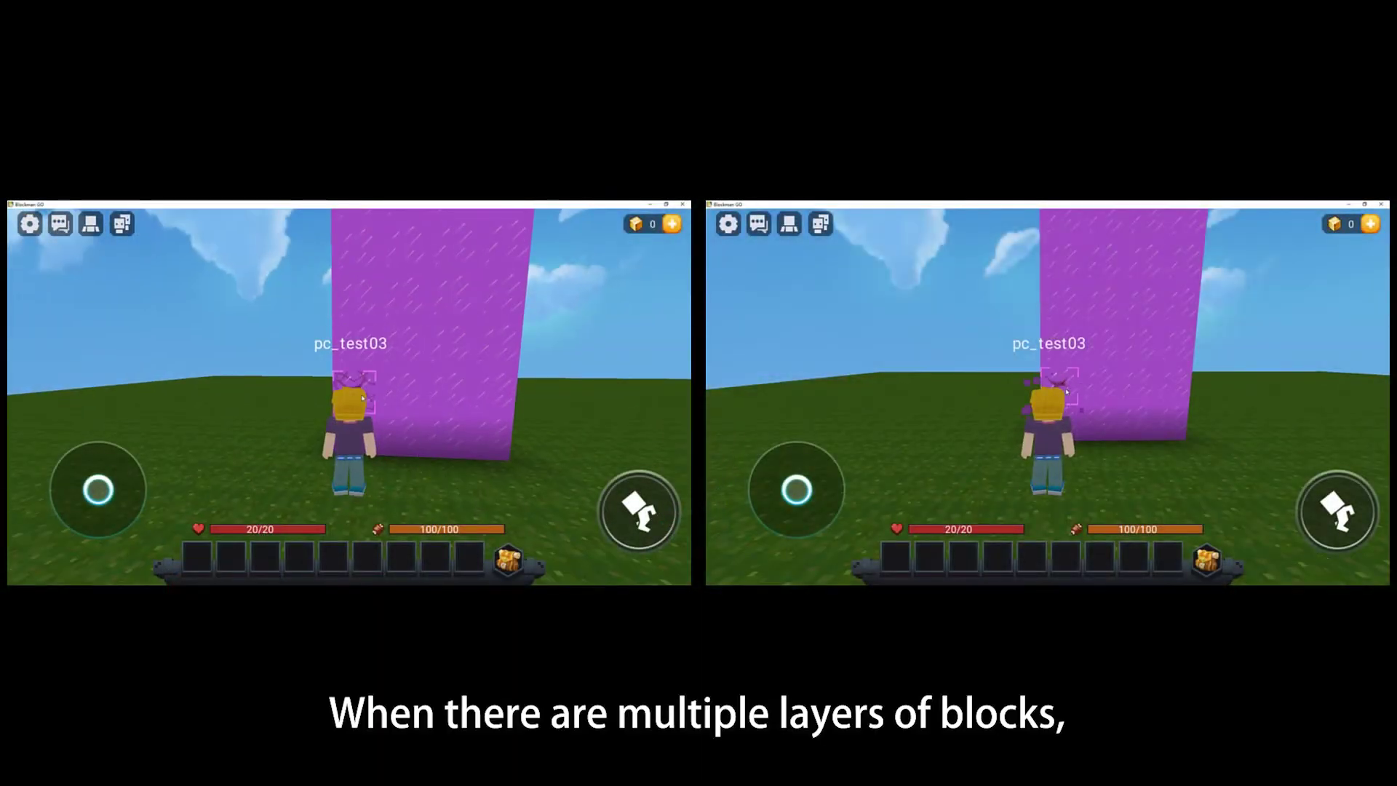
Break the lowest block of the tall magenta column in the running game.
mouse_move(362, 399)
left_mouse_down()
mouse_move(364, 369)
mouse_move(395, 368)
mouse_move(396, 397)
left_mouse_up()
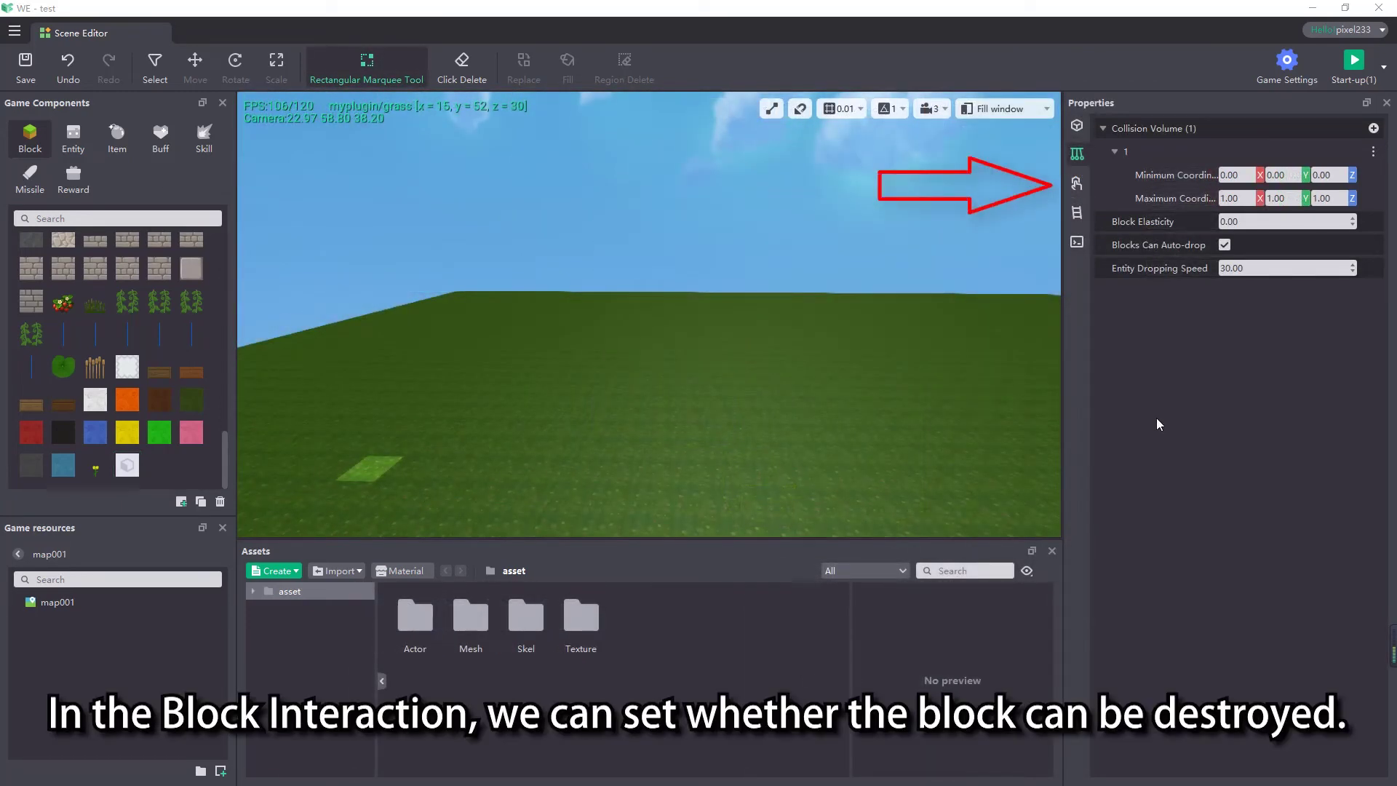
Set Number of Drop to 10 in the Block Interaction settings.
left_click(1076, 188)
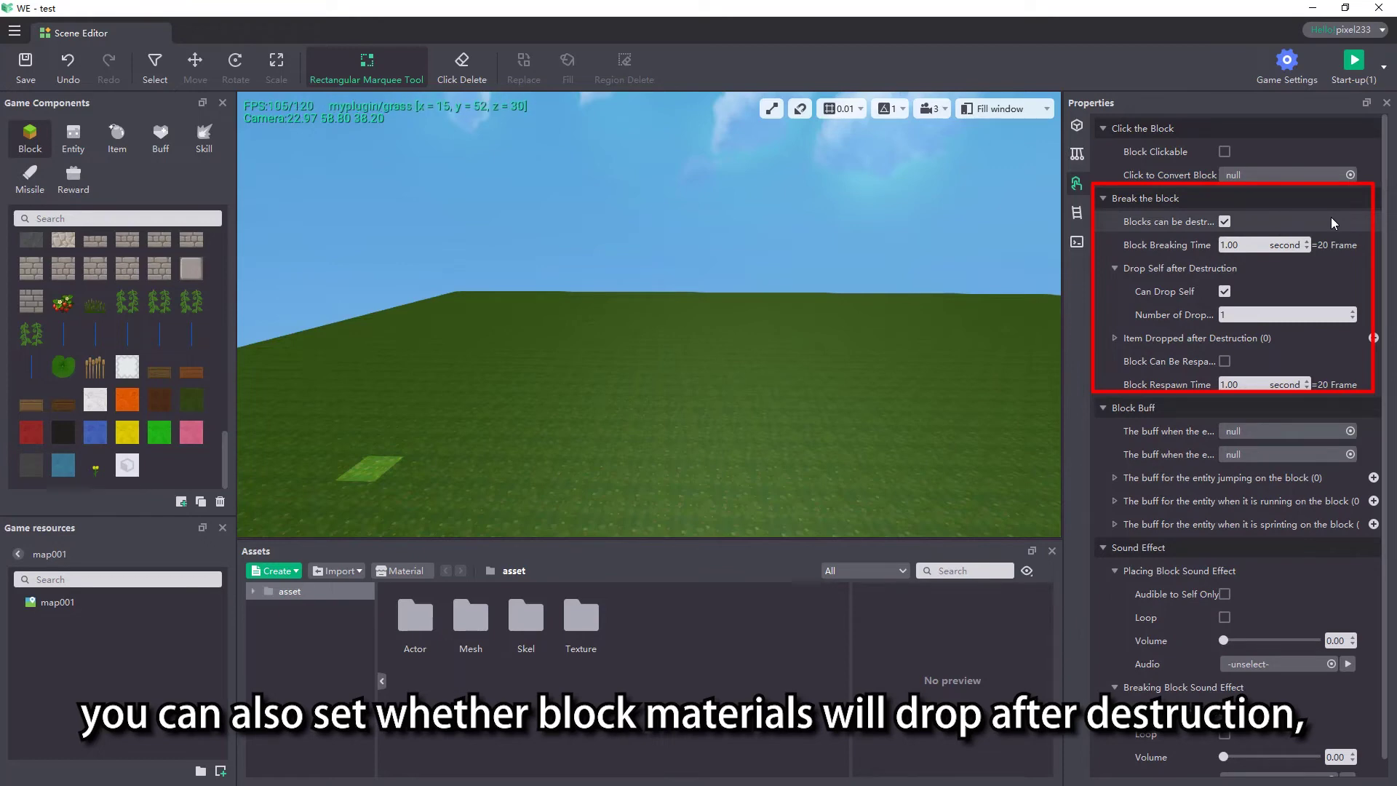
left_click(1252, 318)
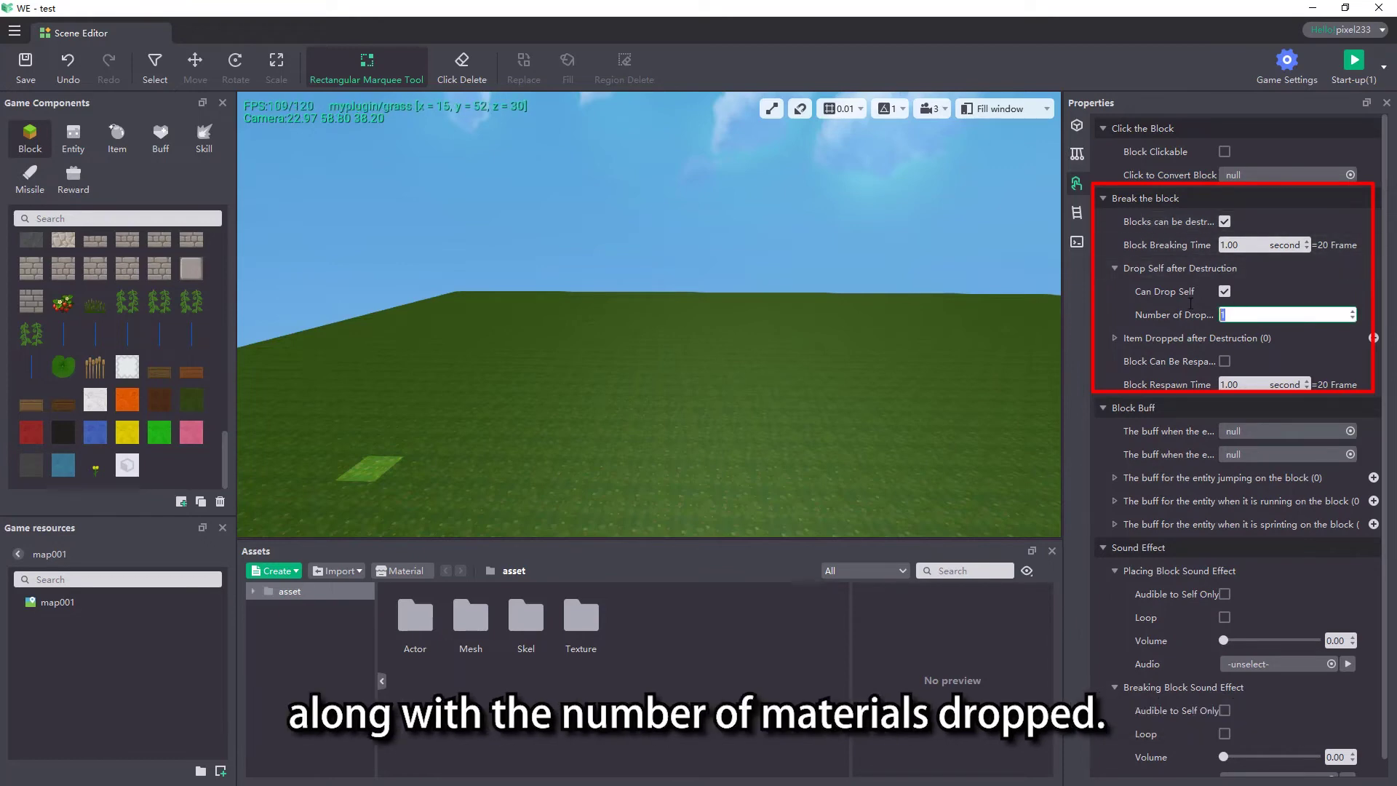
type("10")
key("Return")
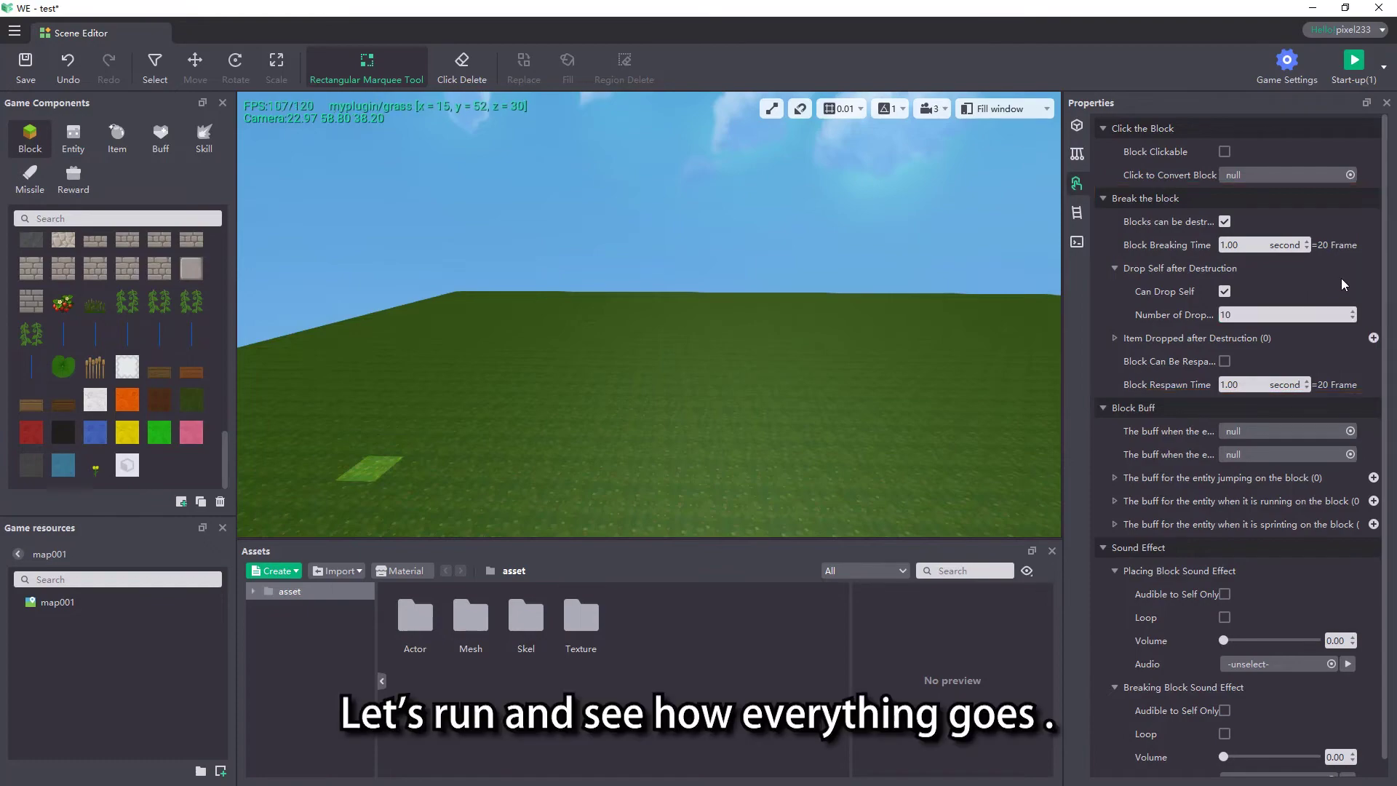
Start the game and break two purple blocks to test the drops.
left_click(1351, 66)
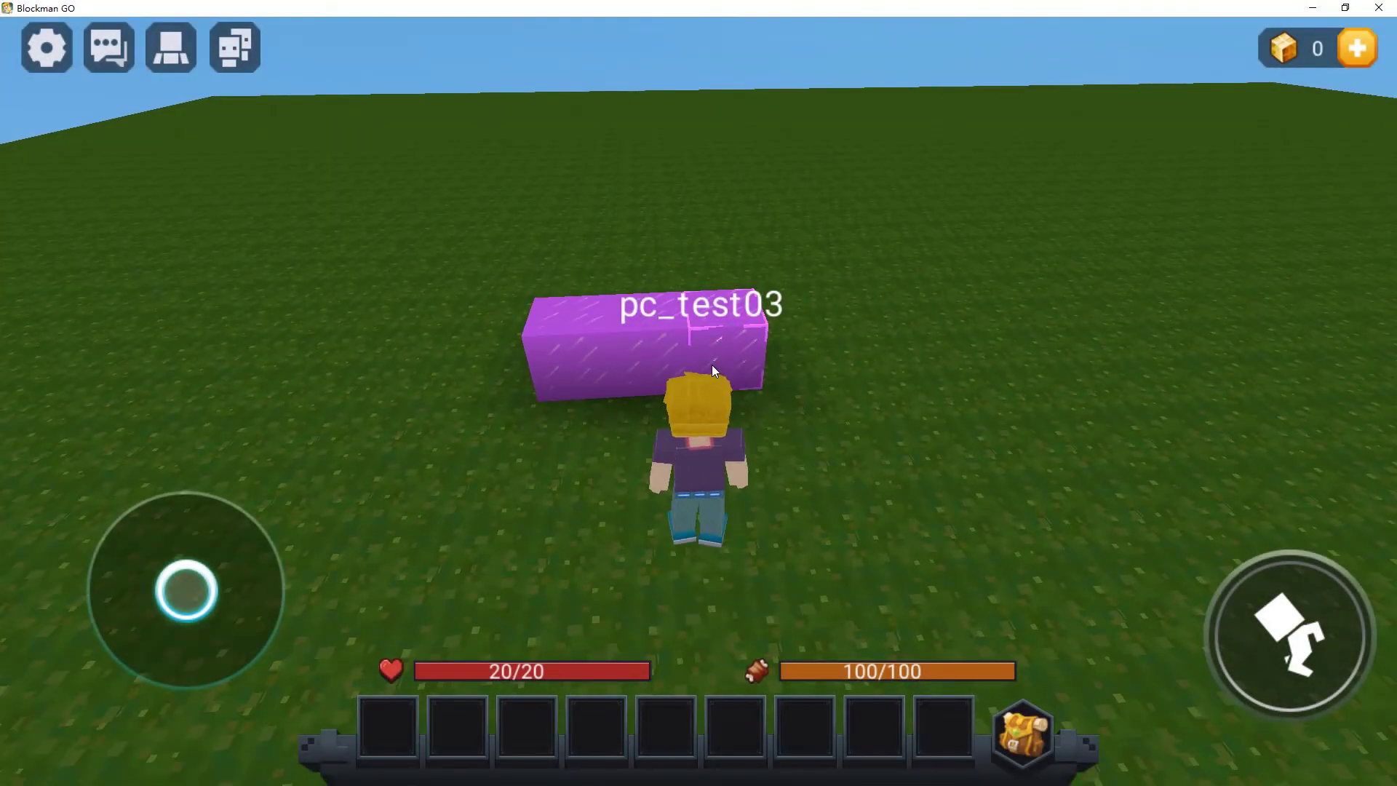
left_click(712, 365)
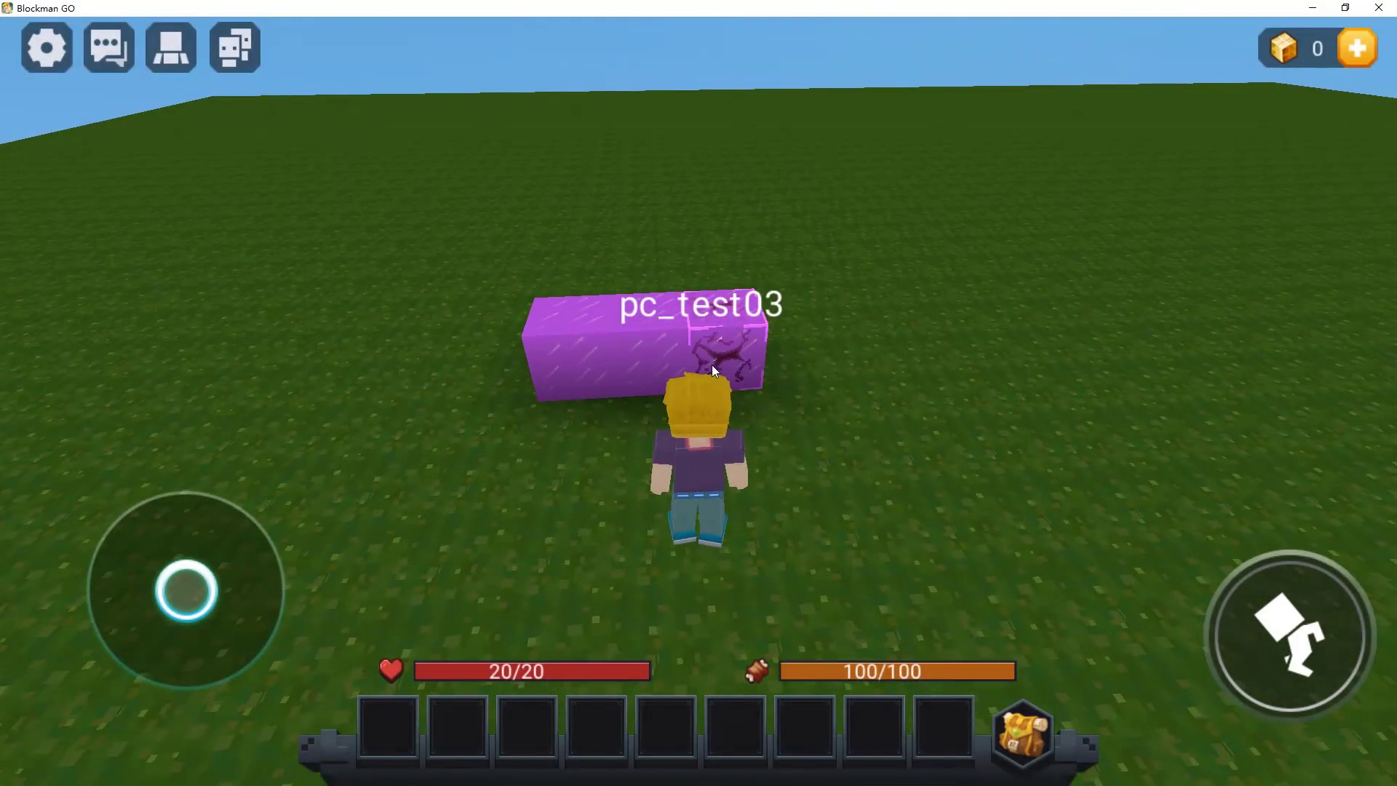
left_click(649, 344)
key("w")
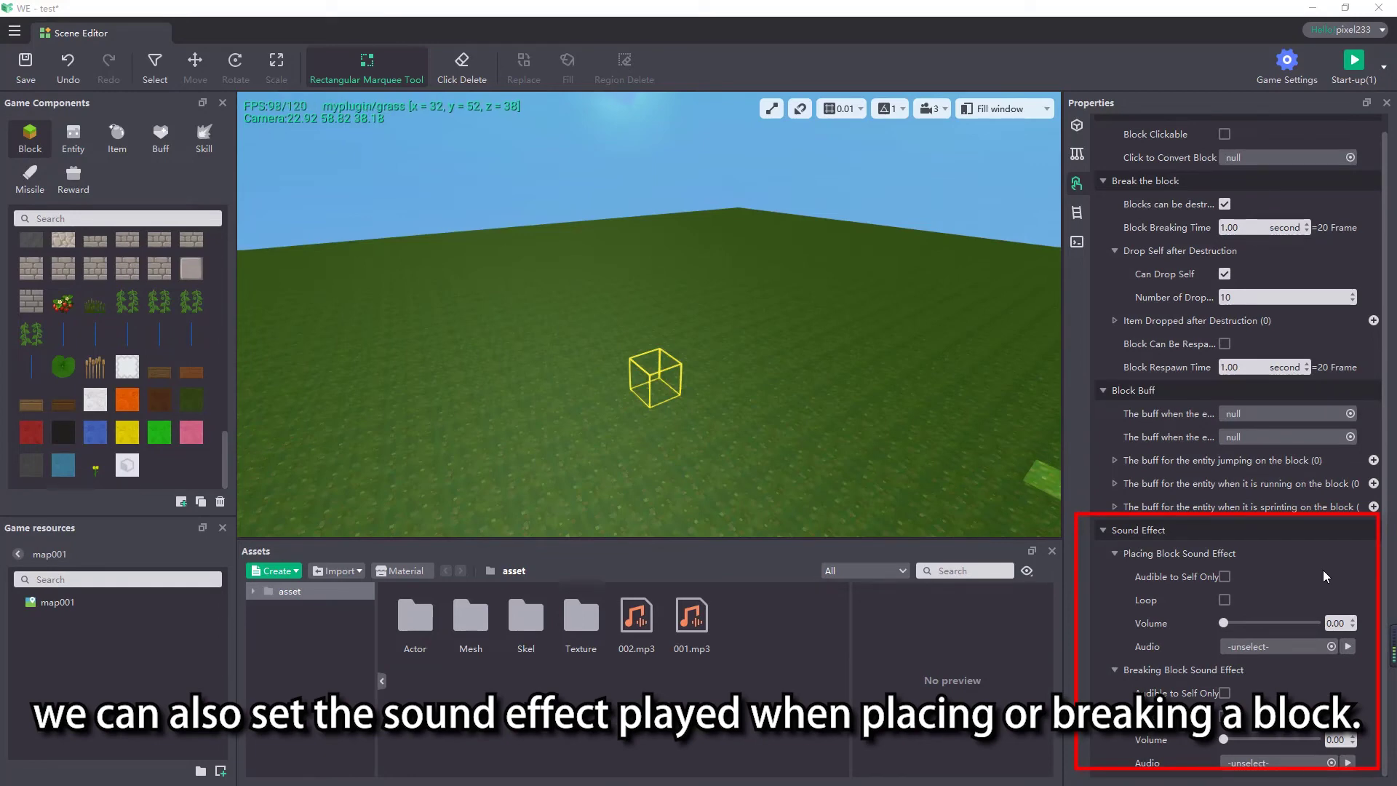
Set Placing Block Sound to 001.mp3 and Breaking Block Sound to 002.mp3.
left_click(1301, 647)
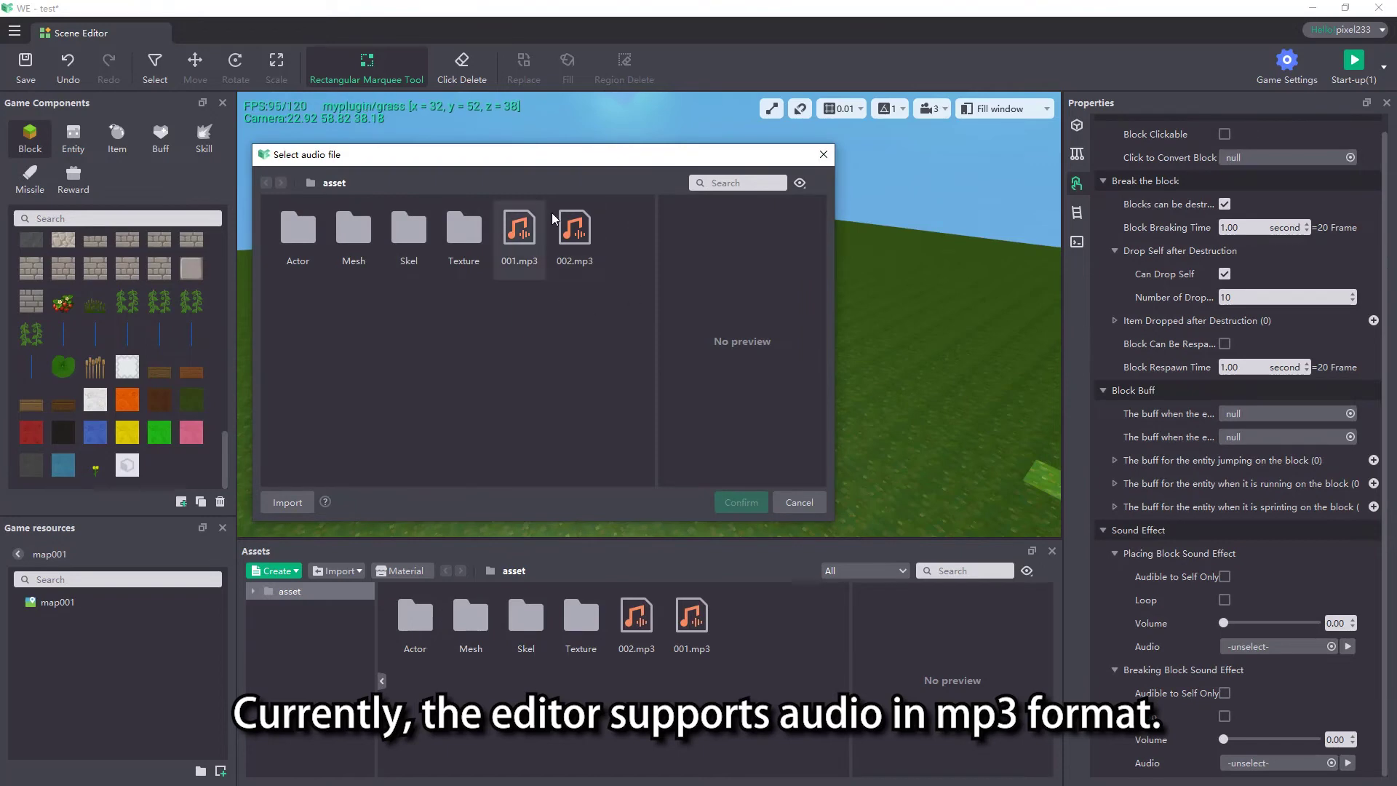
left_click(526, 246)
left_click(741, 502)
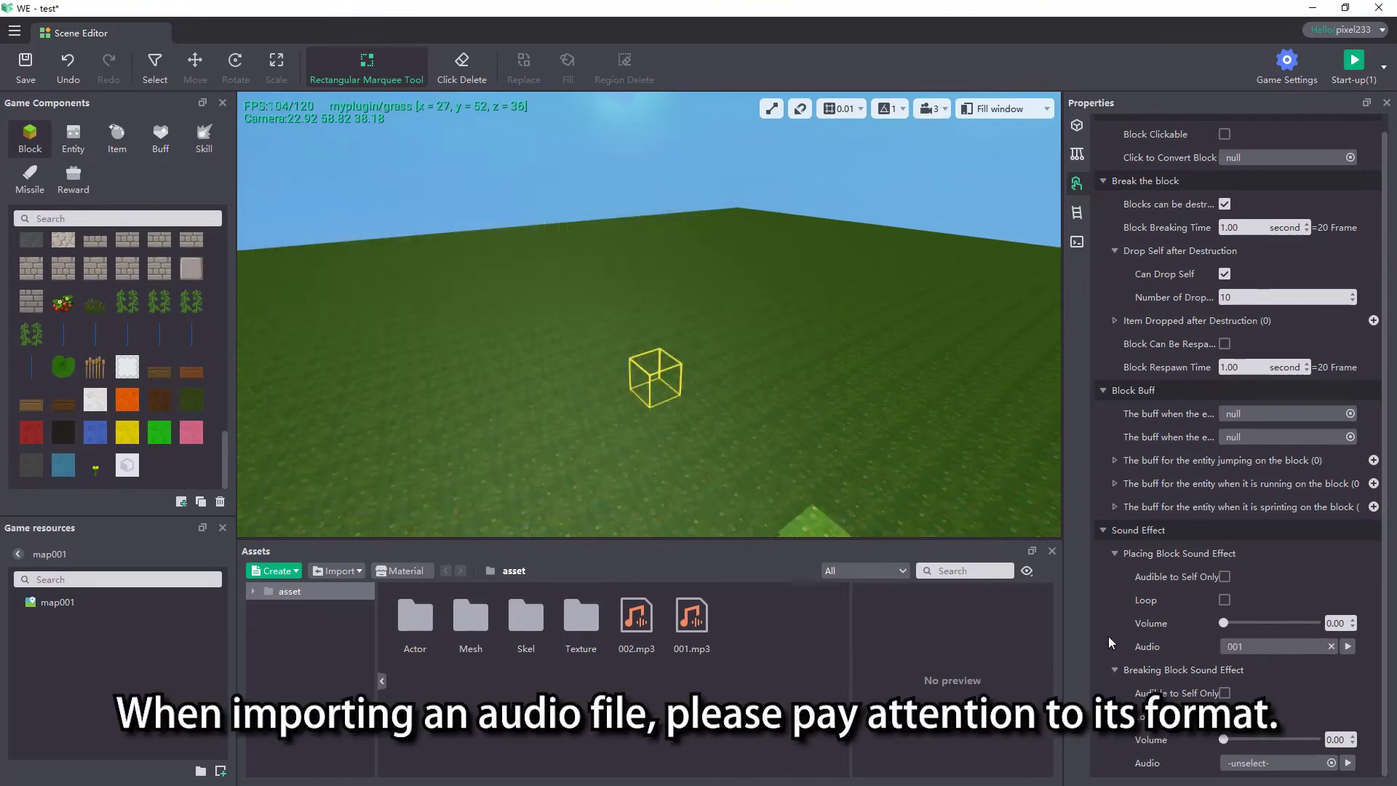
left_click(1281, 762)
left_click(755, 503)
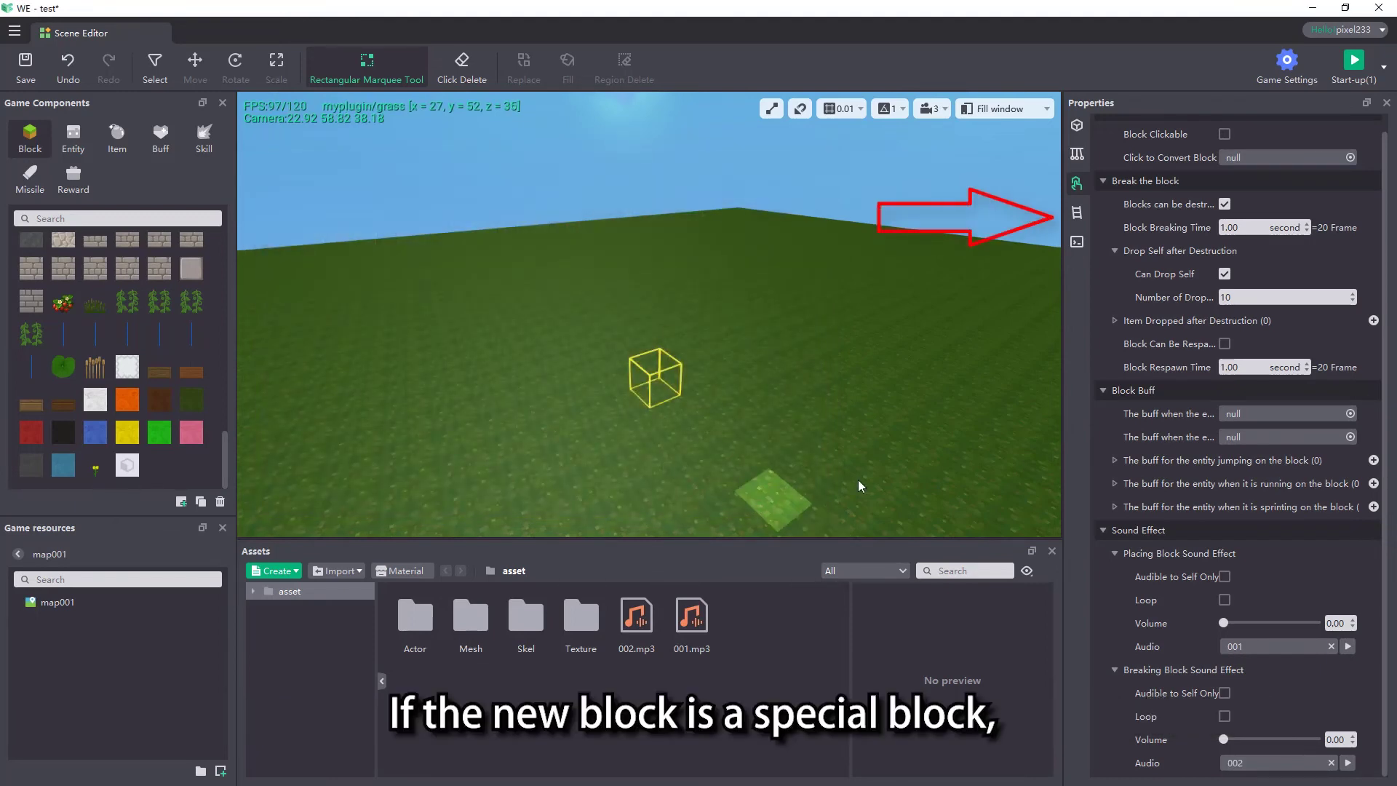
Delete Collision Volume entry 1 from the block's physics settings.
left_click(1077, 213)
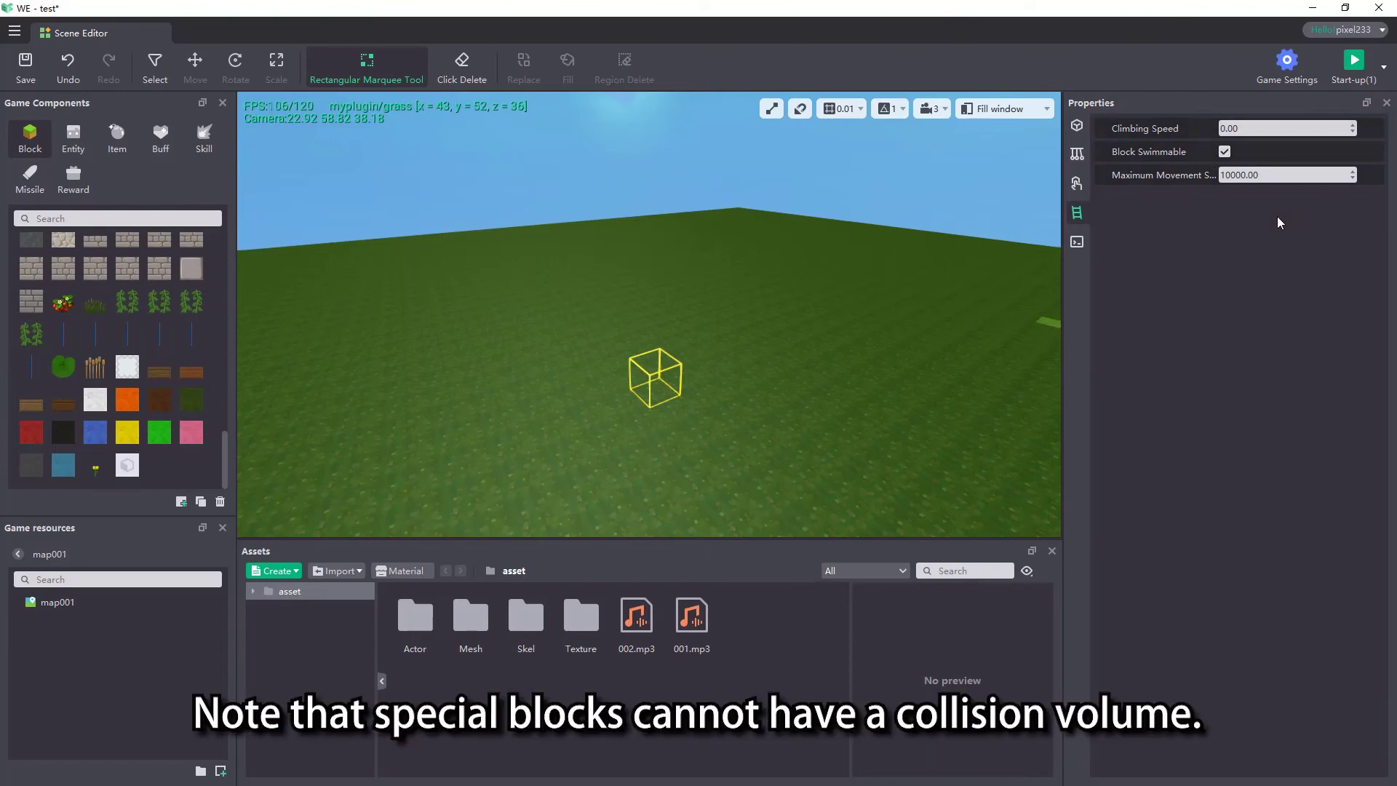
left_click(1079, 153)
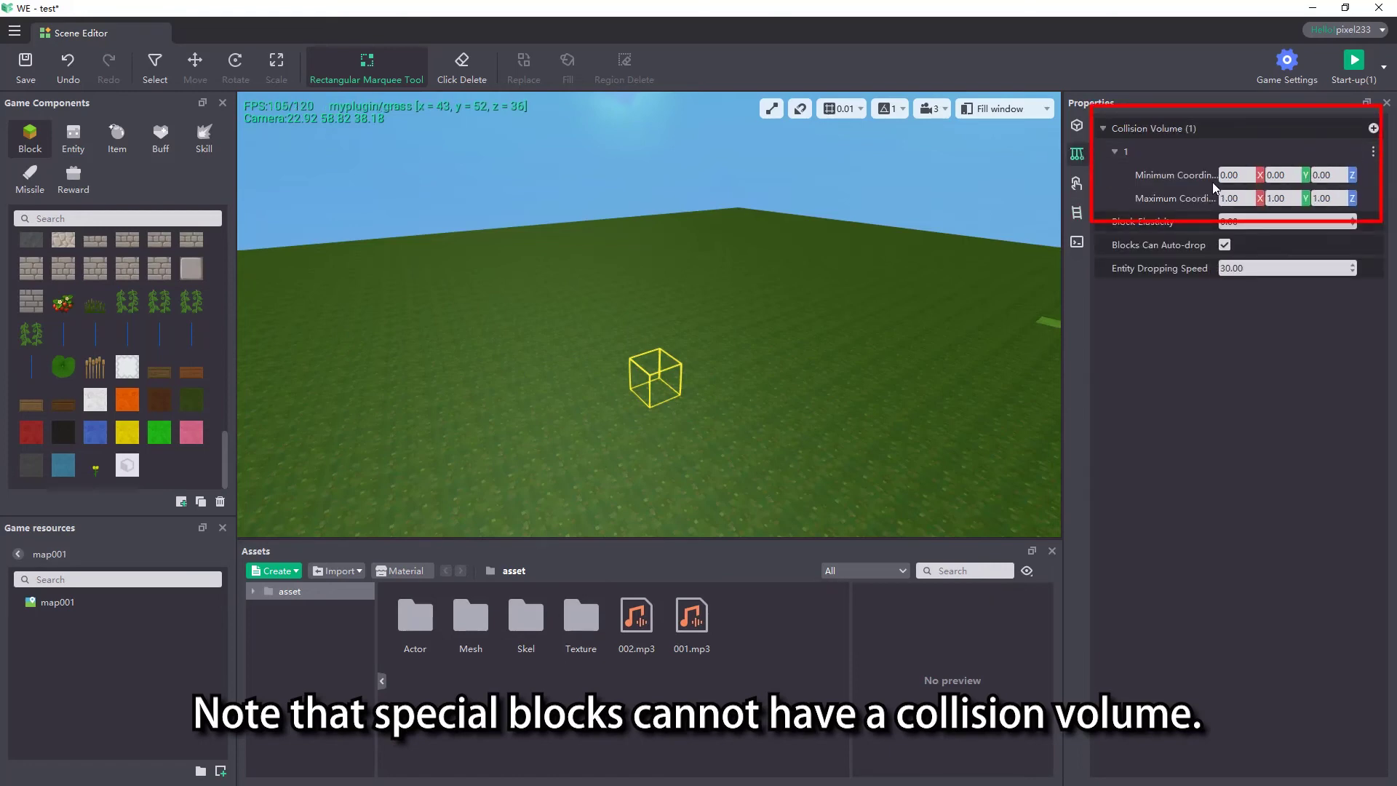
left_click(1374, 152)
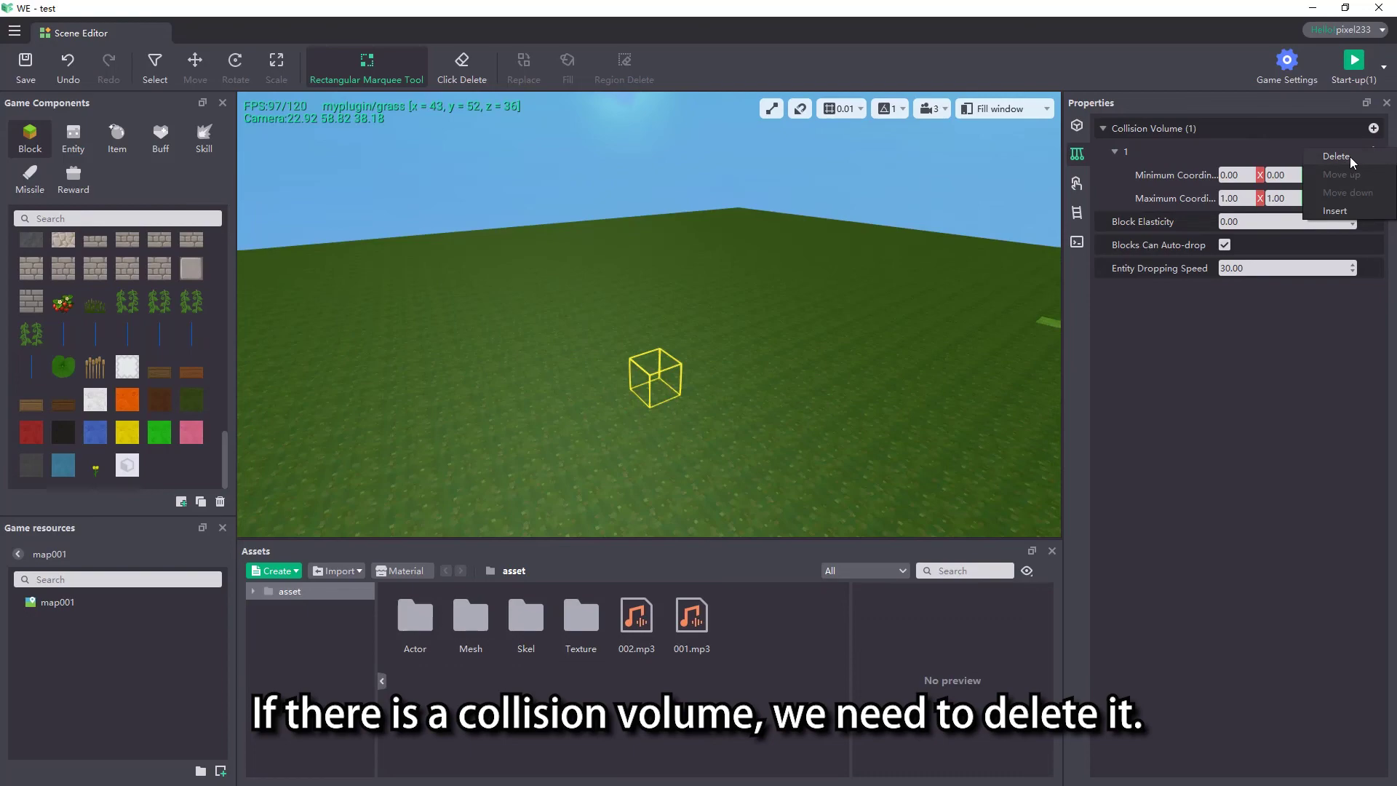
left_click(1351, 156)
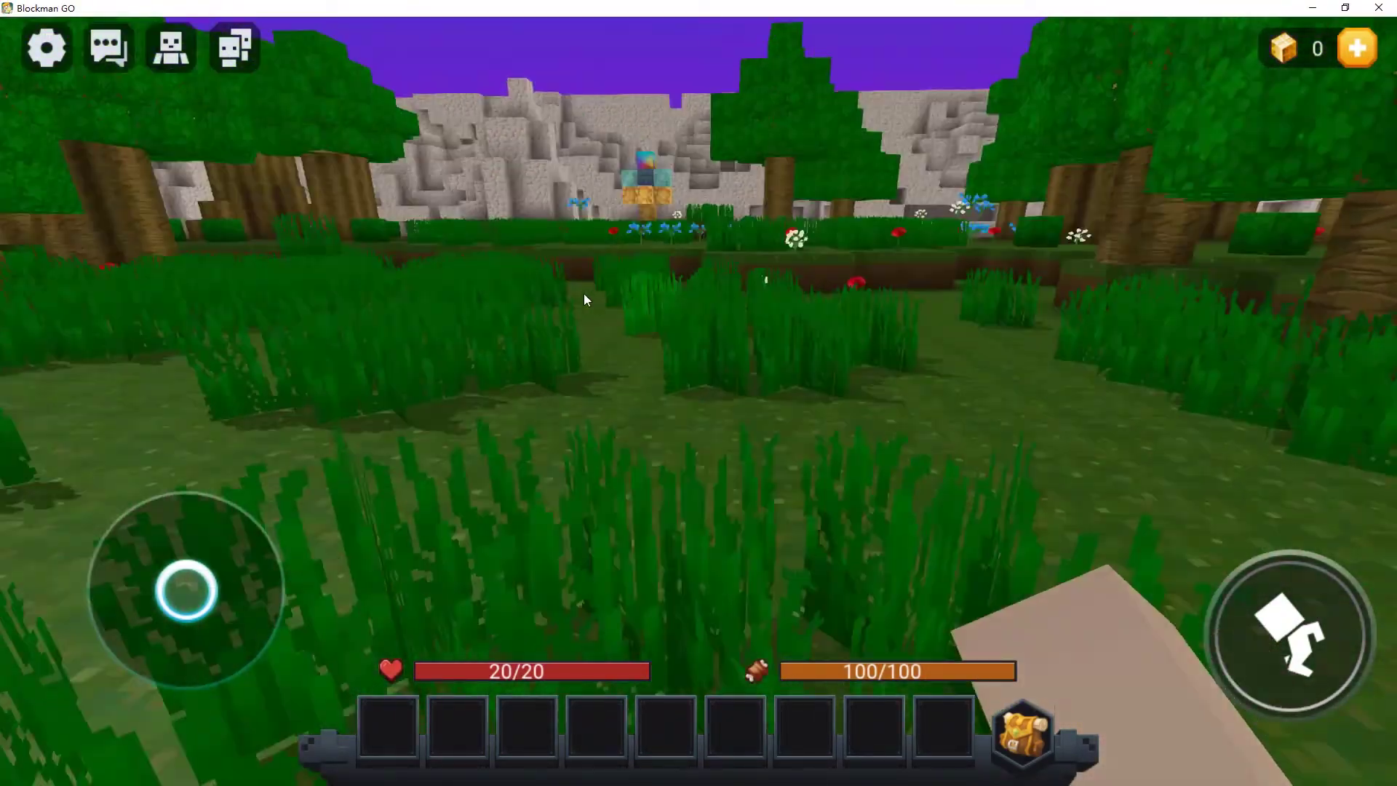
Switch the sample grassland scene to third-person view.
left_click(172, 48)
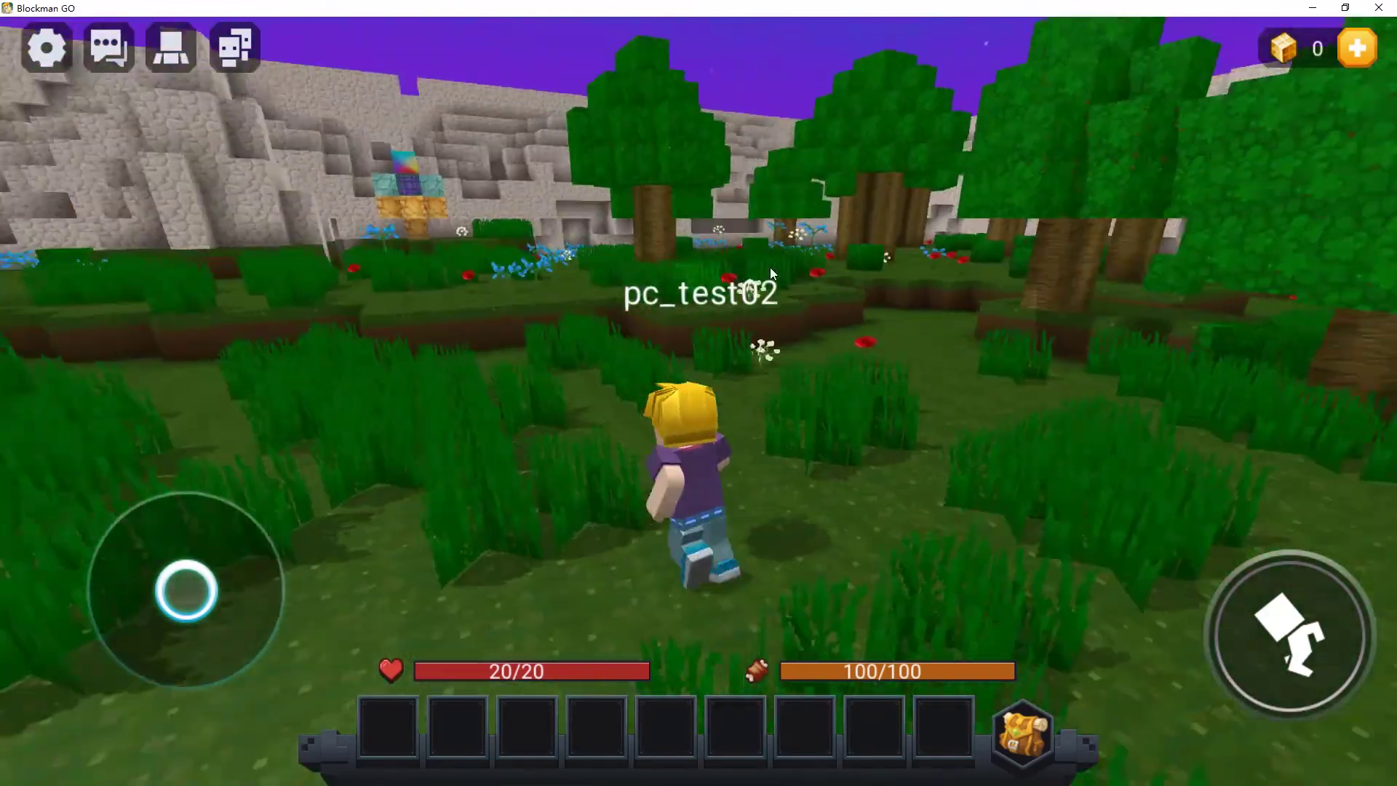